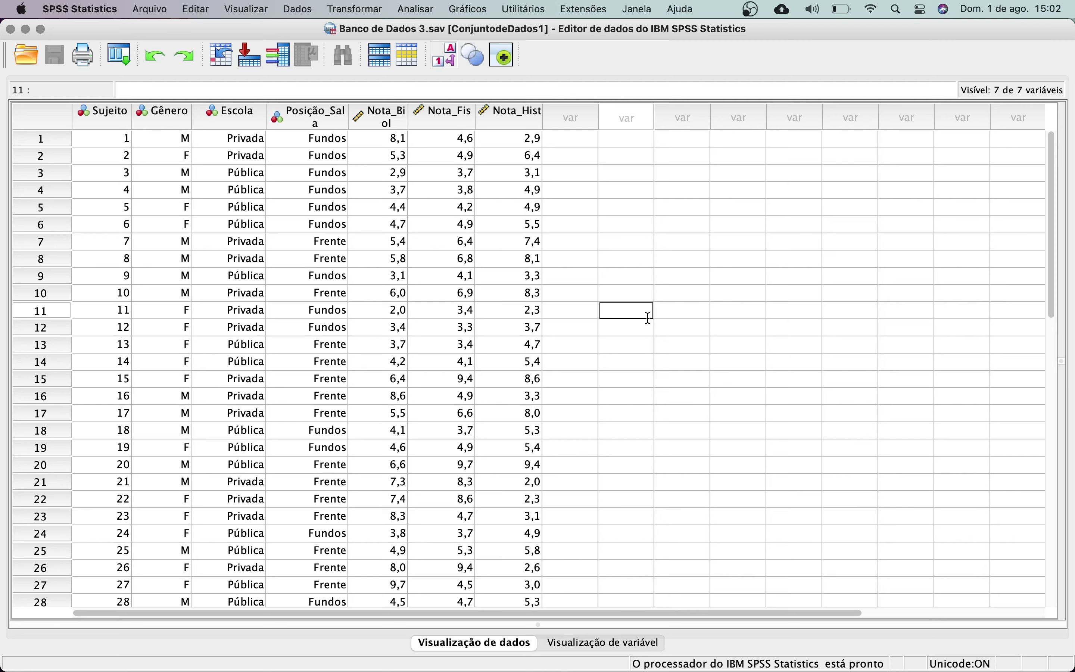
Step: Open the legacy 2 amostras independentes dialog under Analisar > Testes não paramétricos
{"action": "left_click", "coordinate": [416, 10]}
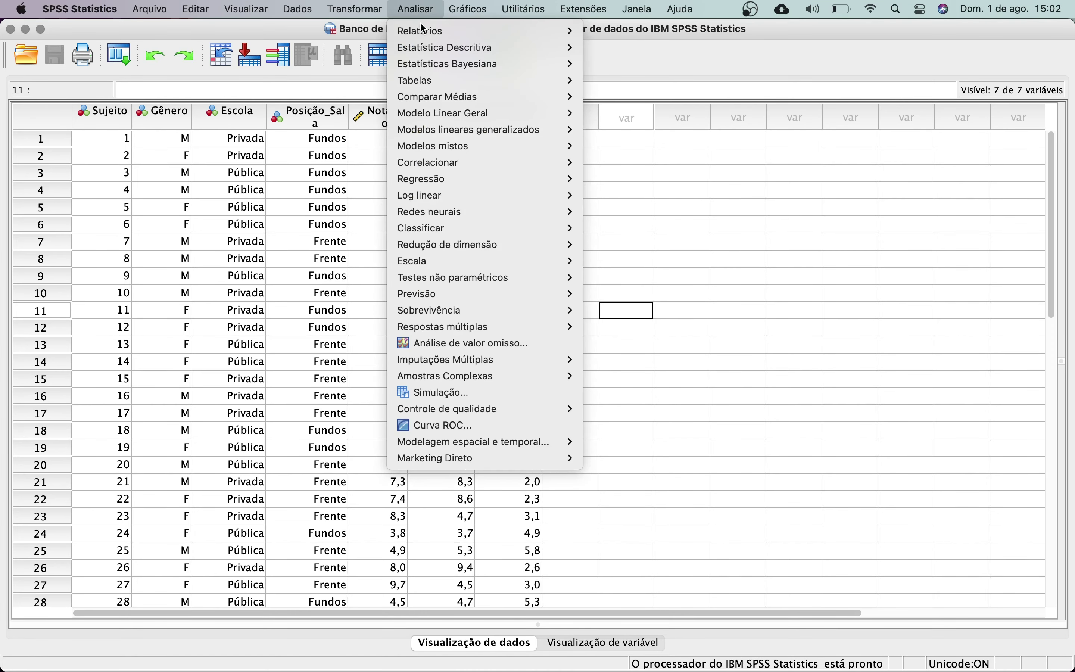
{"action": "mouse_move", "coordinate": [453, 277]}
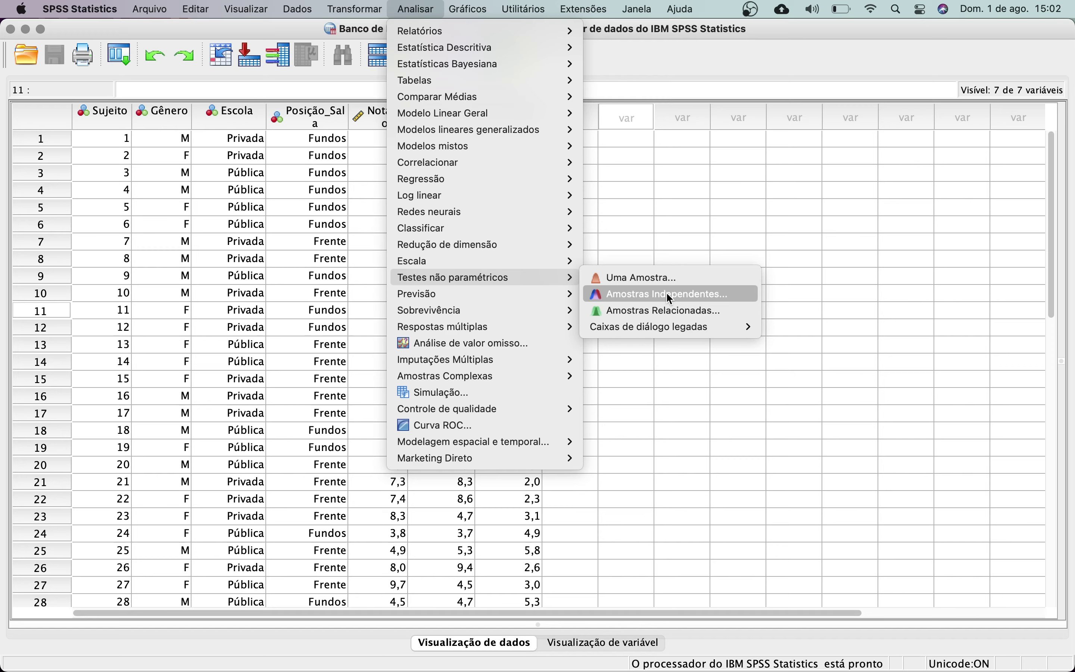
{"action": "mouse_move", "coordinate": [648, 326]}
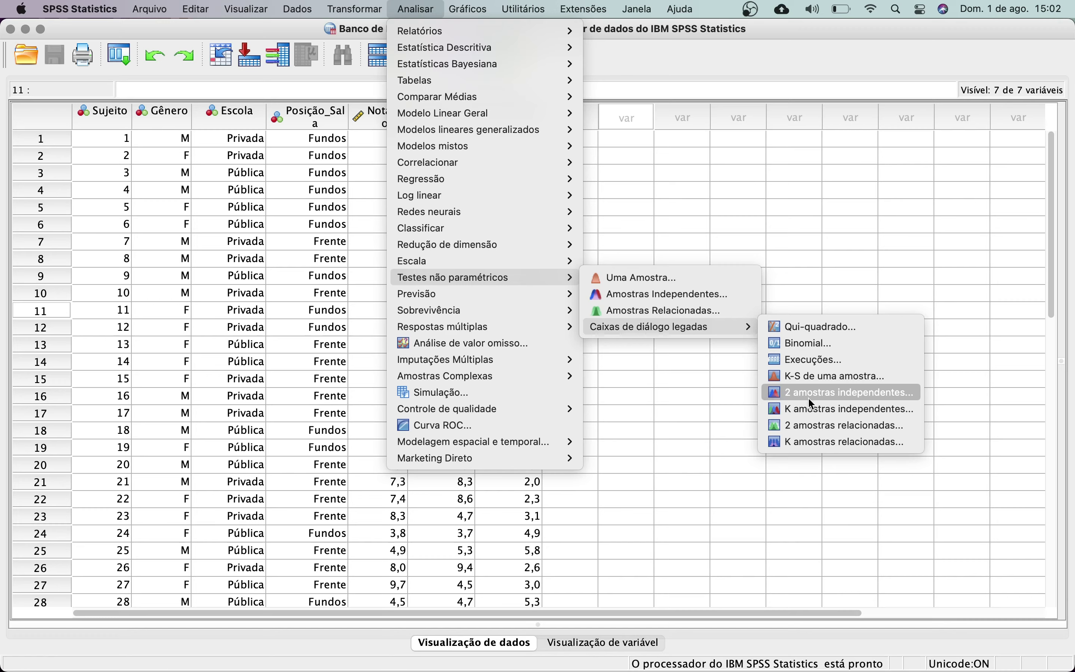
{"action": "left_click", "coordinate": [846, 393]}
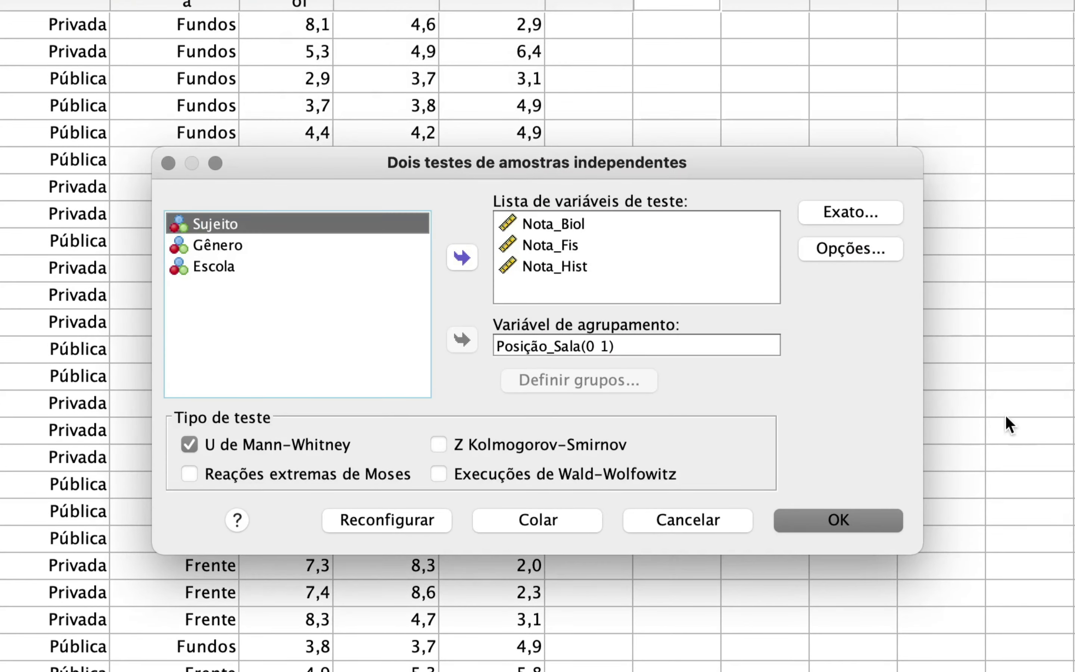
Step: Reset the dialog and set Posição_Sala as the grouping variable with groups 0 and 1
{"action": "left_click", "coordinate": [437, 524]}
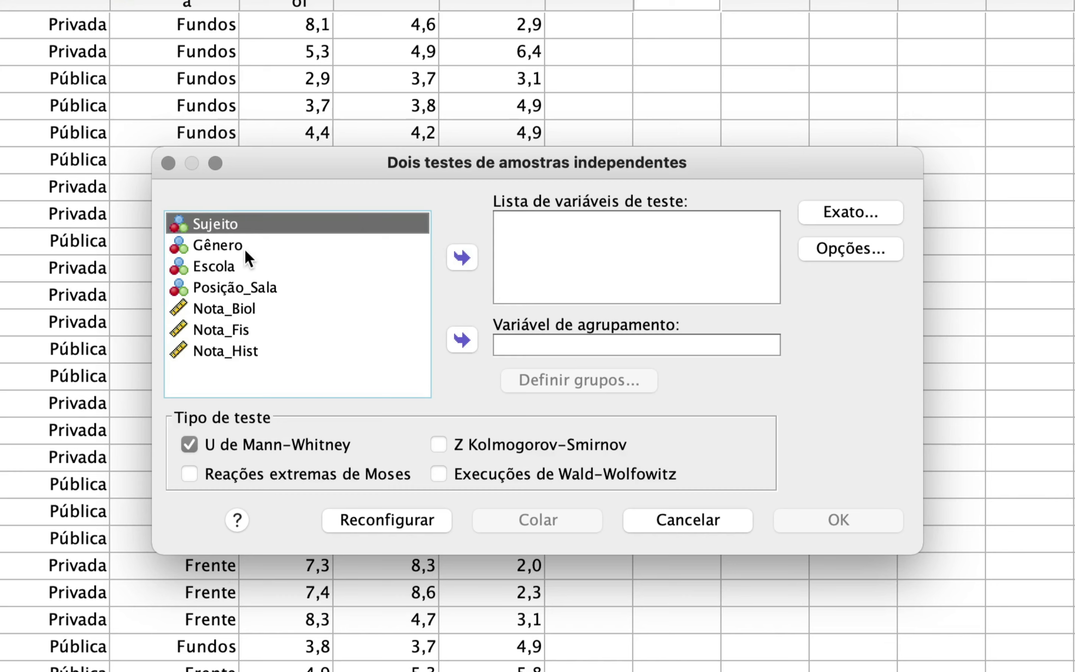
{"action": "left_click", "coordinate": [220, 288]}
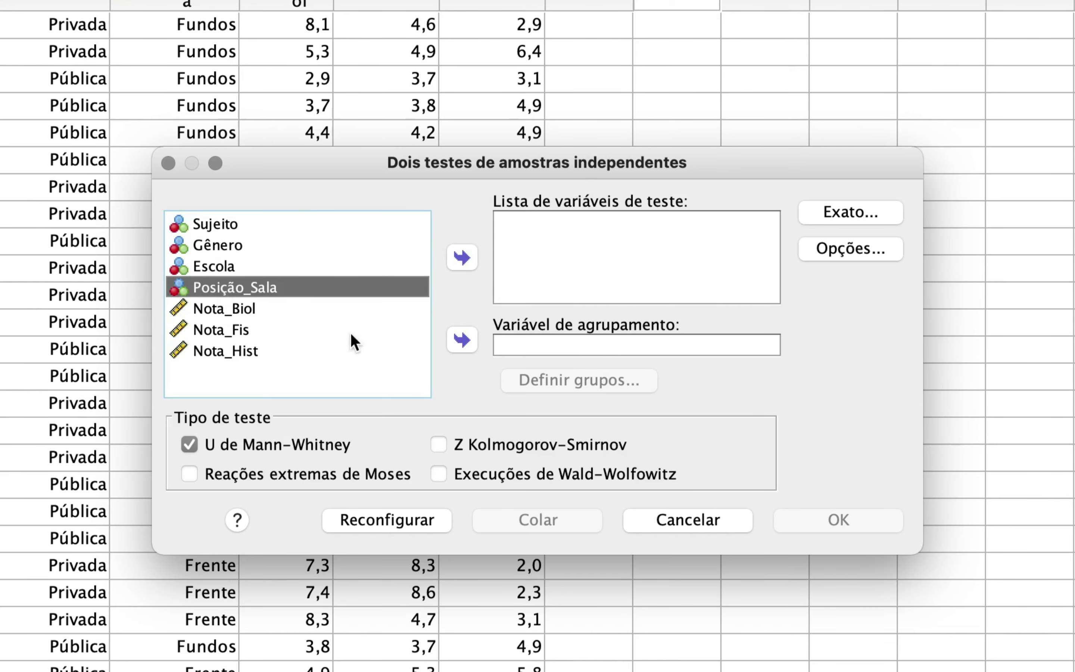
{"action": "left_click", "coordinate": [462, 340]}
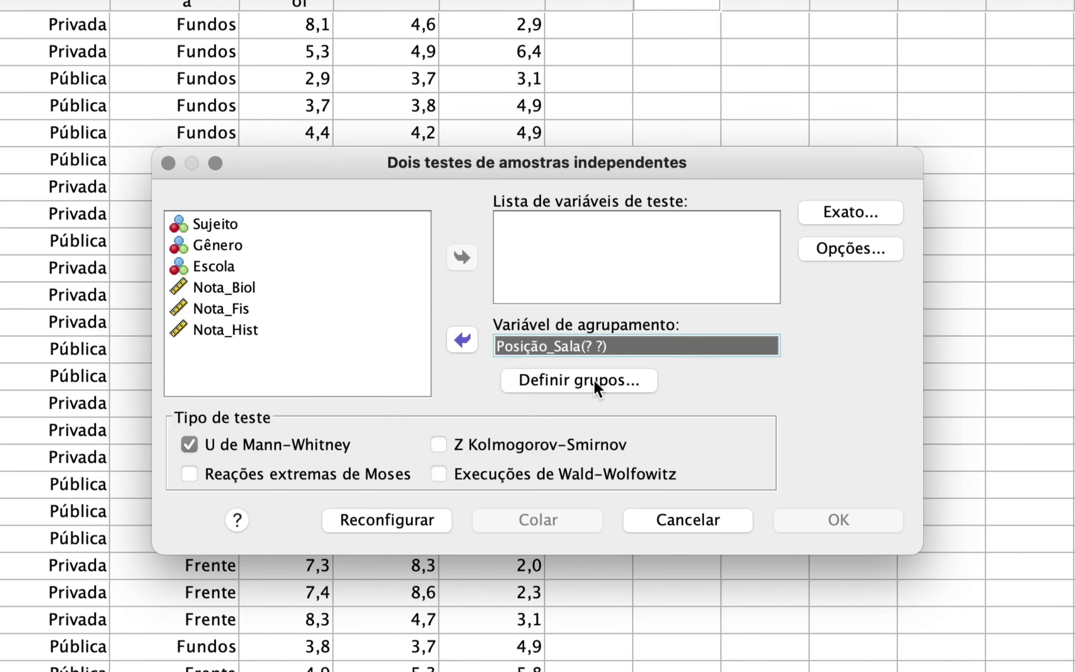
{"action": "left_click", "coordinate": [594, 380]}
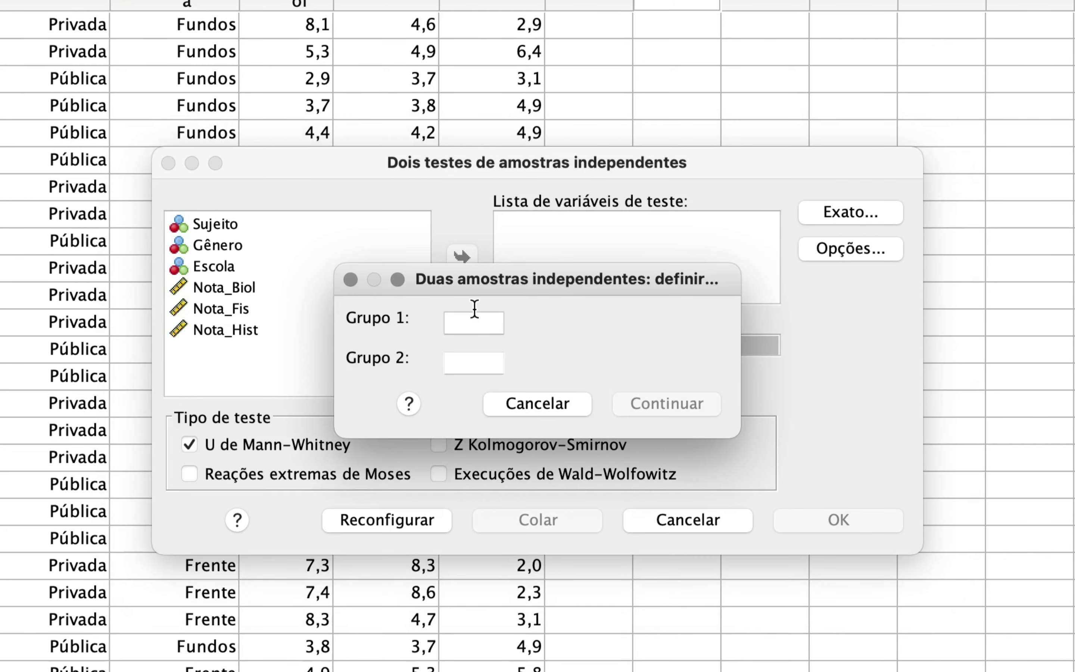
{"action": "type", "text": "0"}
{"action": "type", "text": "1"}
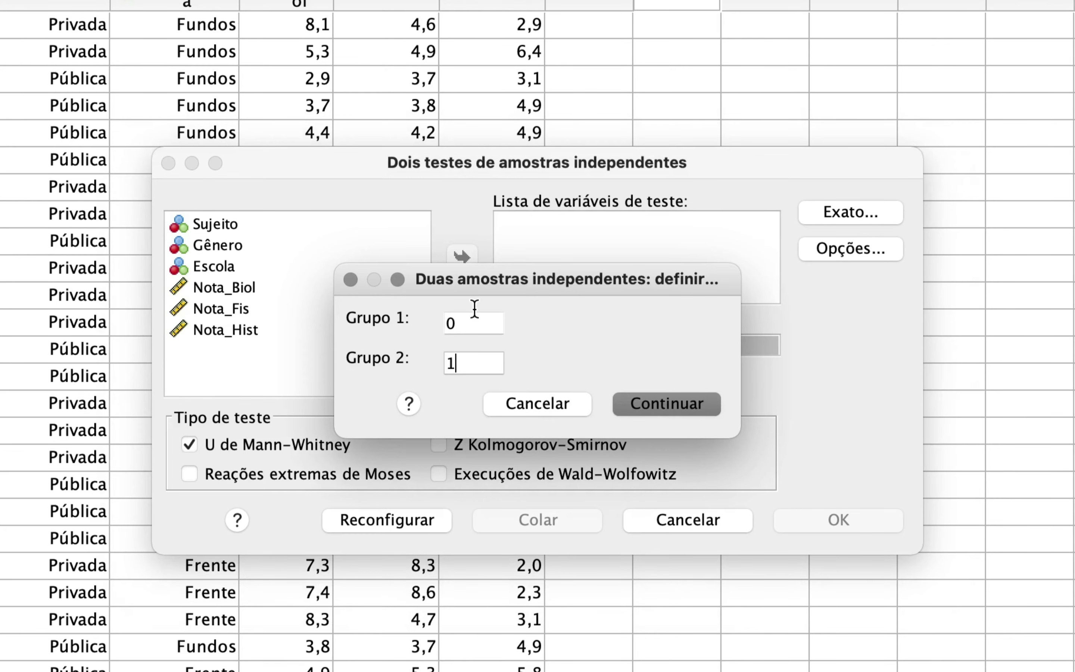
{"action": "left_click", "coordinate": [671, 405]}
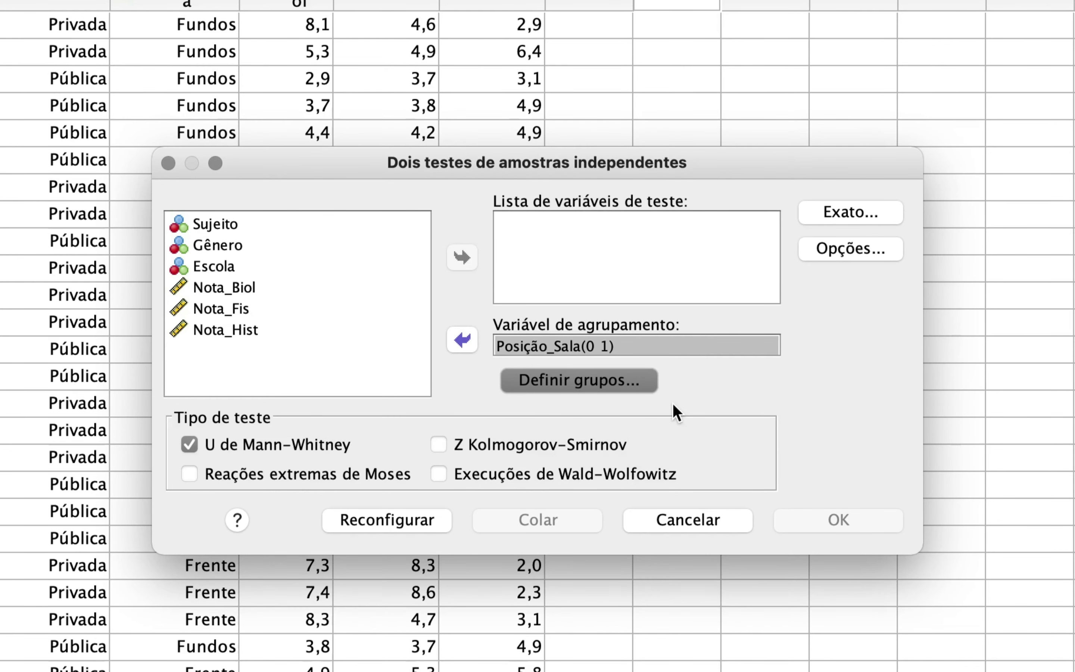
Step: Add Nota_Biol through Nota_Hist as test variables and run the Mann-Whitney test
{"action": "left_click", "coordinate": [250, 288]}
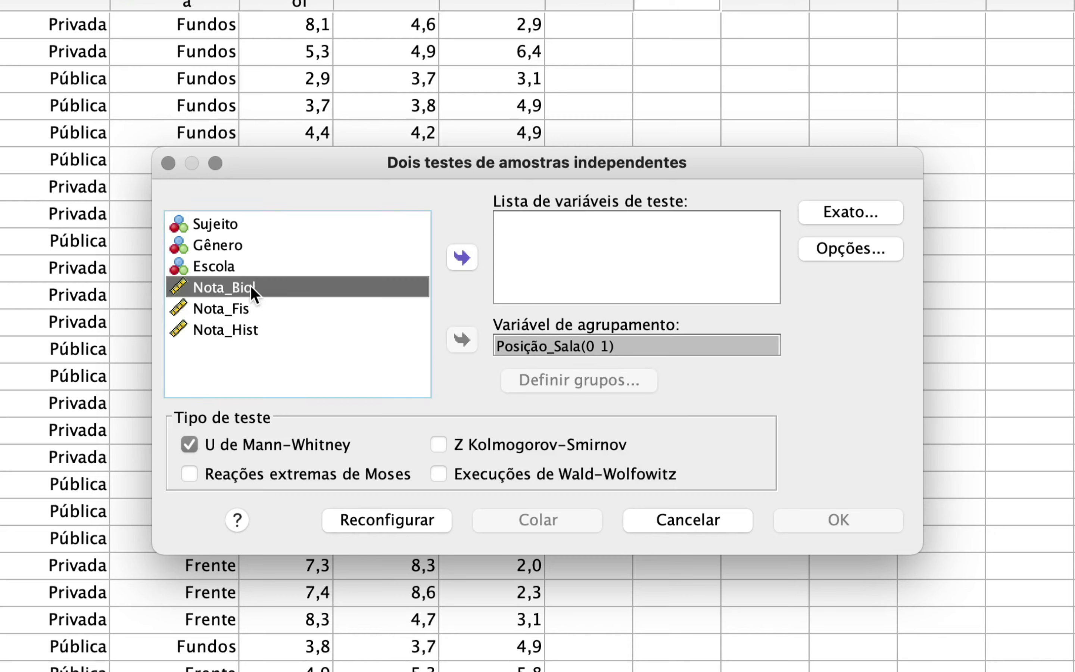
{"action": "left_click", "coordinate": [250, 329], "text": "shift"}
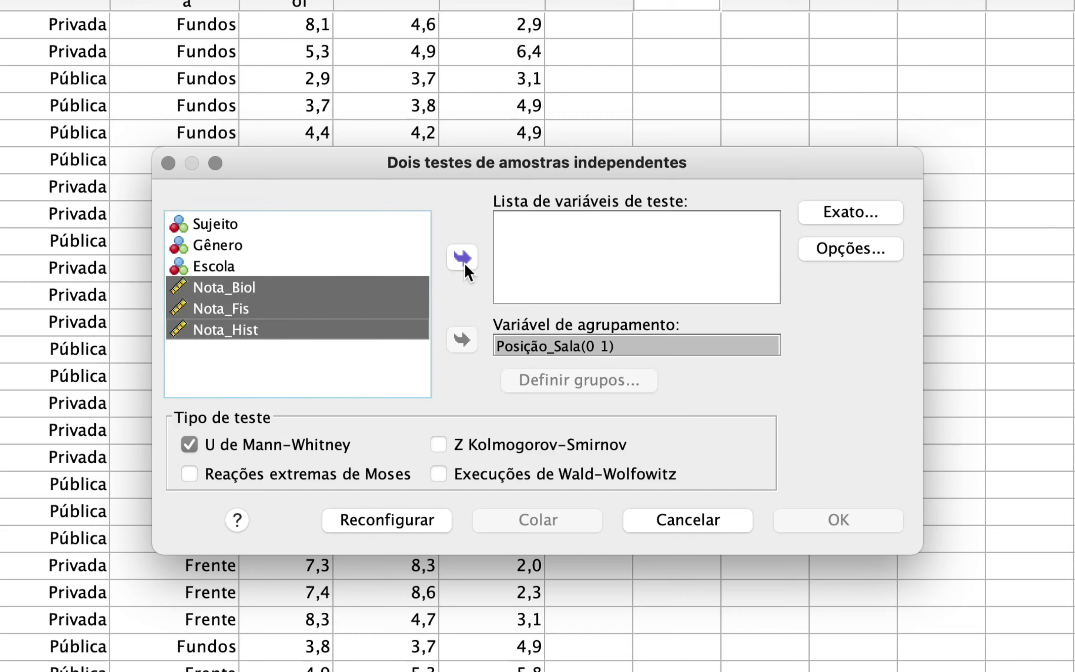
{"action": "left_click", "coordinate": [464, 262]}
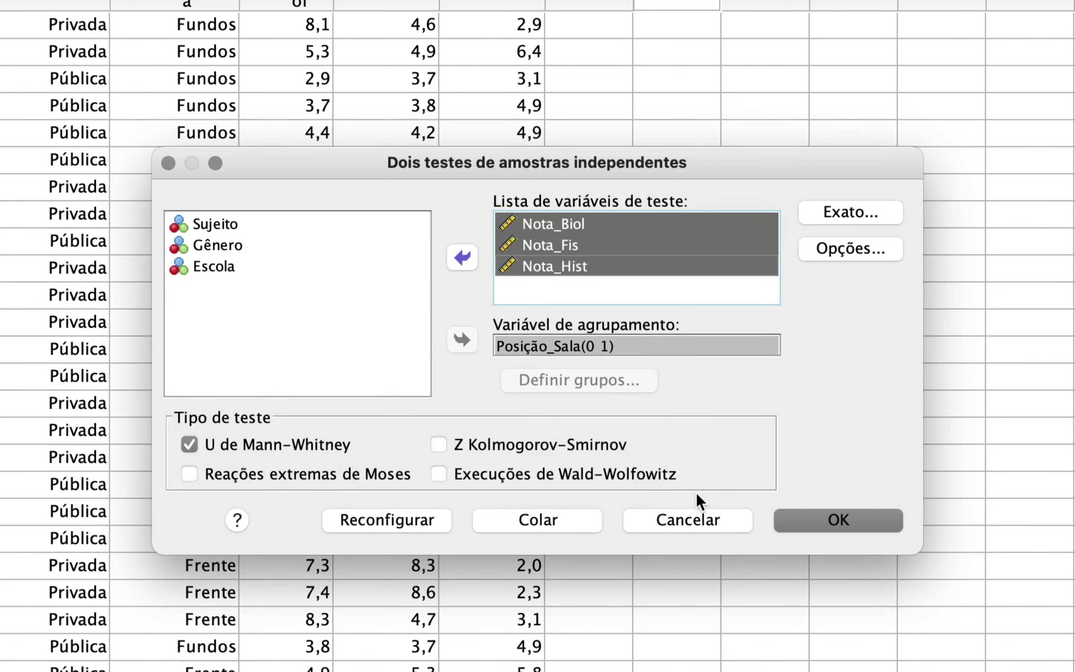
{"action": "left_click", "coordinate": [858, 524]}
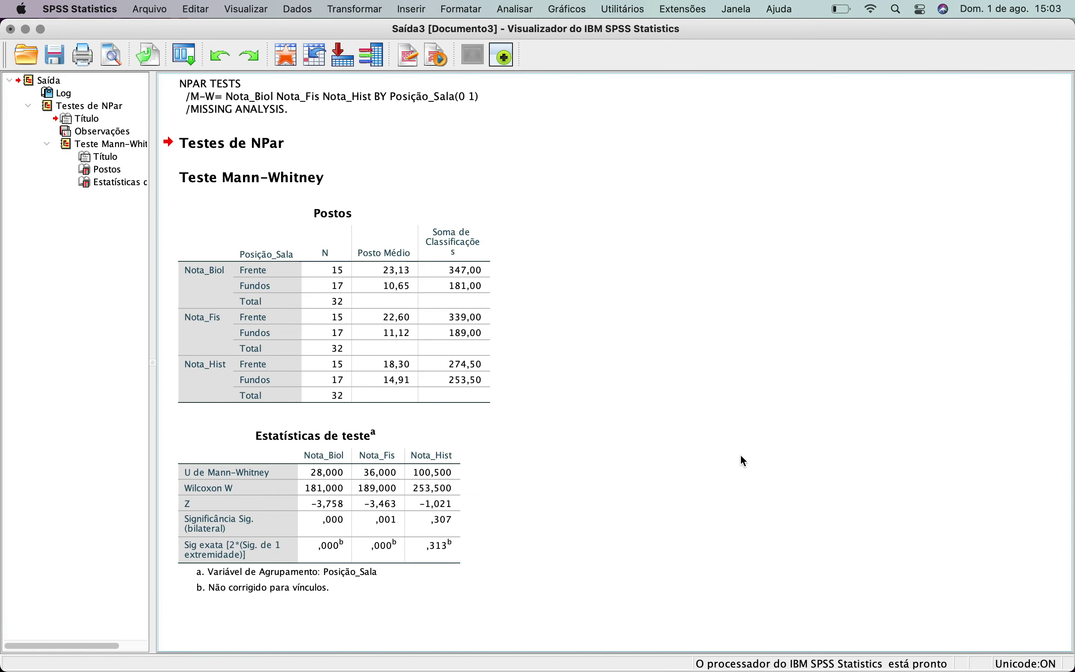
Step: Inspect the Postos and Estatísticas de teste tables (U 28,000, 36,000, 100,500), then open Analisar
{"action": "left_click", "coordinate": [435, 294]}
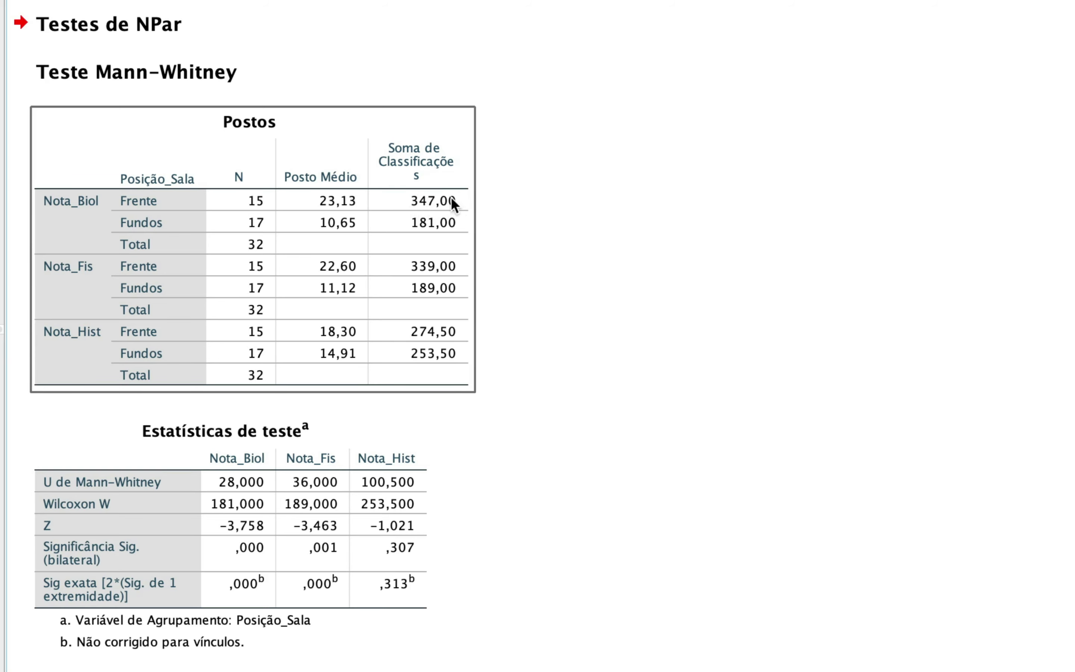
{"action": "left_click", "coordinate": [430, 407]}
{"action": "left_click", "coordinate": [265, 619]}
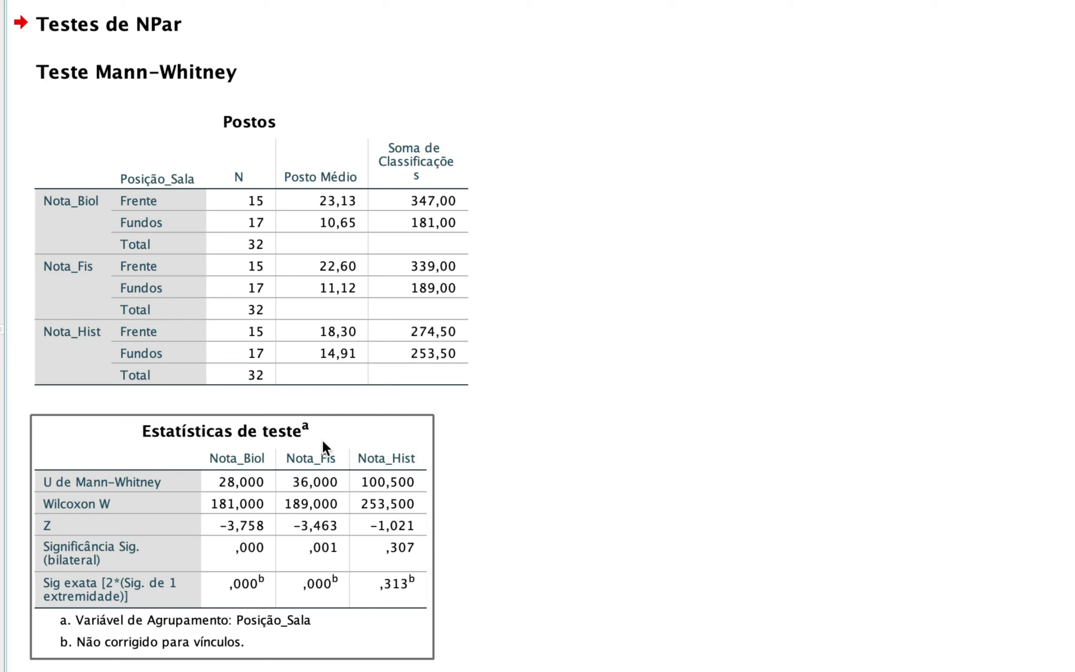
{"action": "left_click", "coordinate": [226, 394]}
{"action": "left_click", "coordinate": [332, 574]}
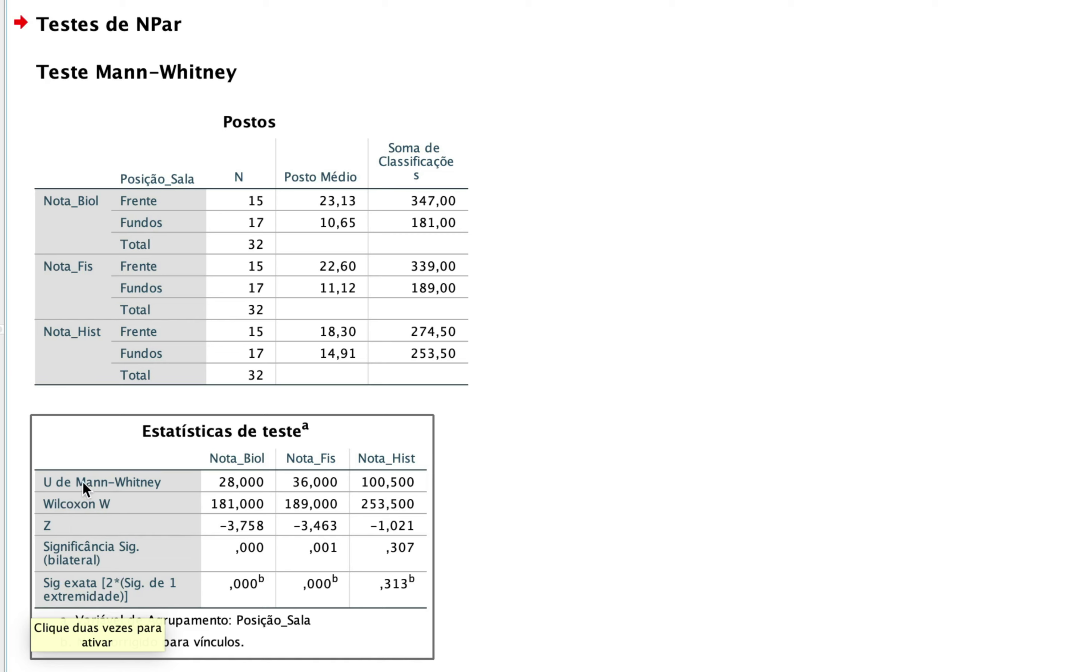
{"action": "left_click", "coordinate": [658, 576]}
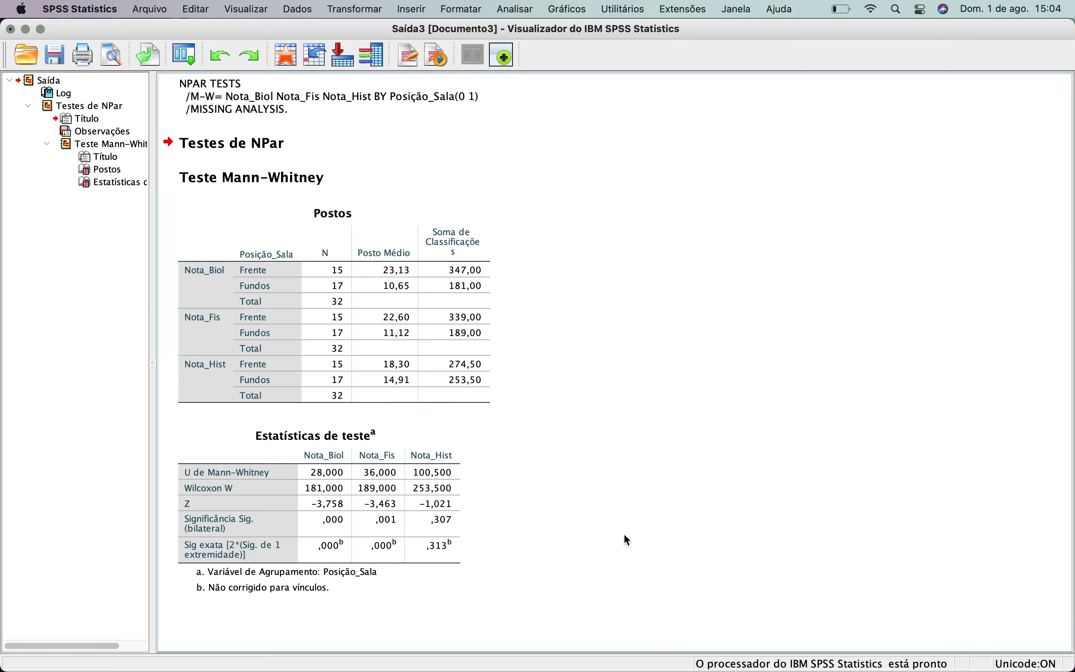
{"action": "left_click", "coordinate": [515, 9]}
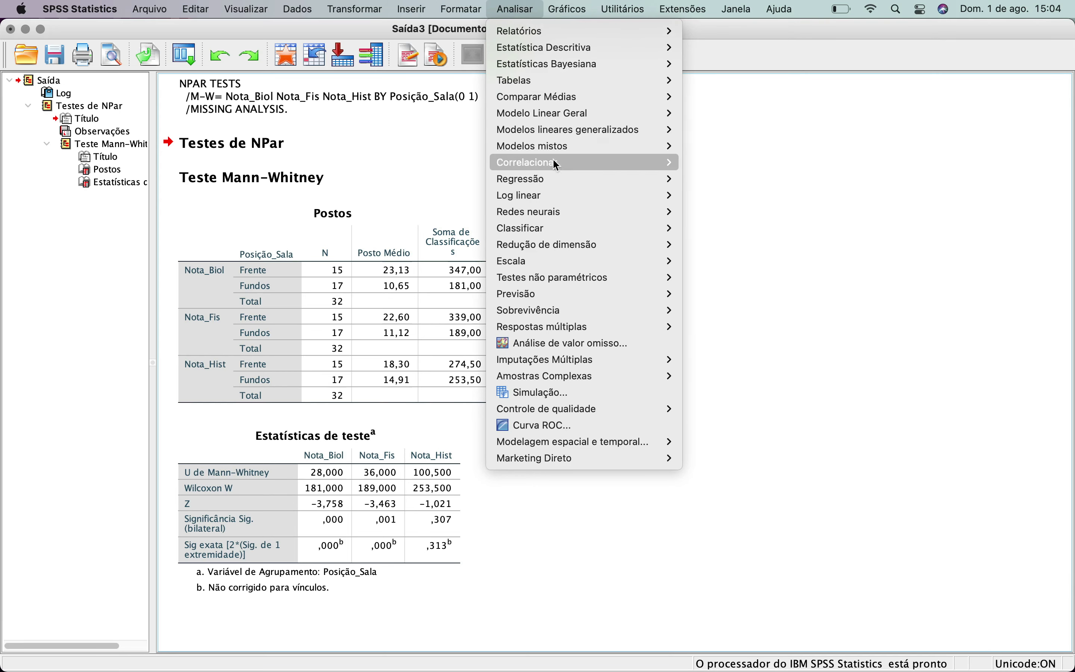
{"action": "mouse_move", "coordinate": [571, 277]}
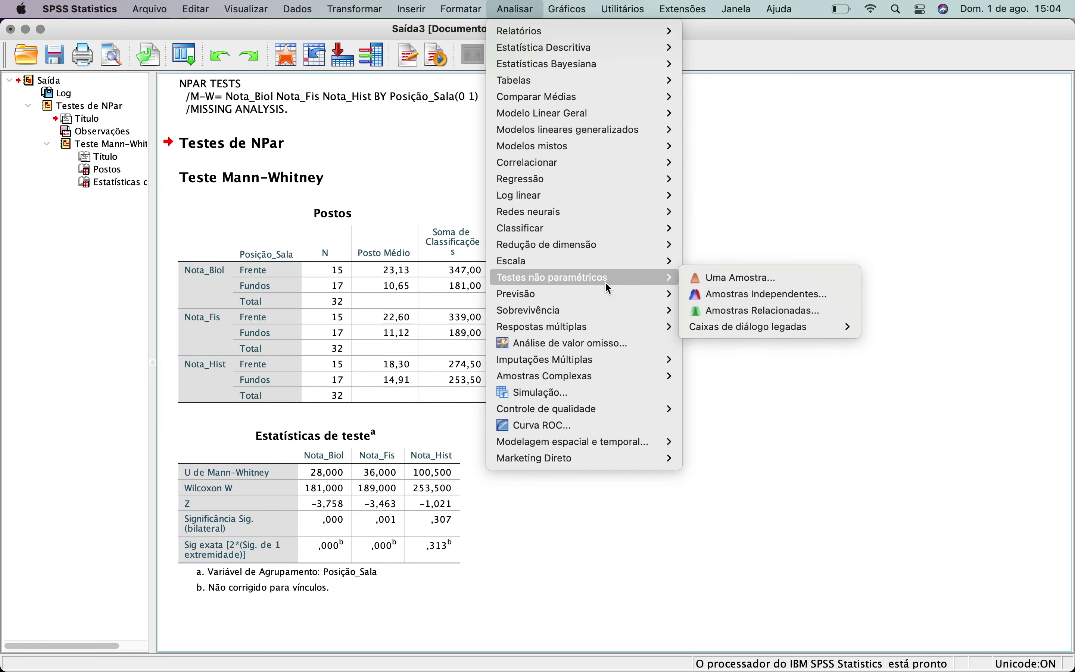
Step: In a reset Amostras Independentes dialog, assign Nota_Biol–Nota_Hist as test fields and Posição_Sala as groups
{"action": "left_click", "coordinate": [766, 292]}
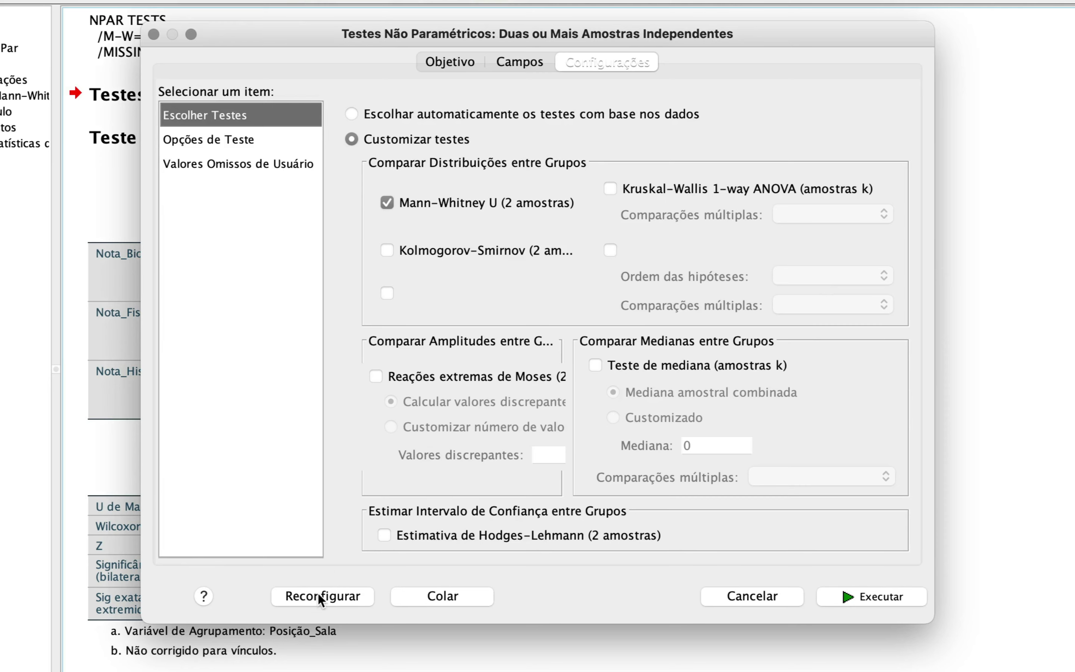
{"action": "left_click", "coordinate": [320, 596]}
{"action": "left_click", "coordinate": [462, 65]}
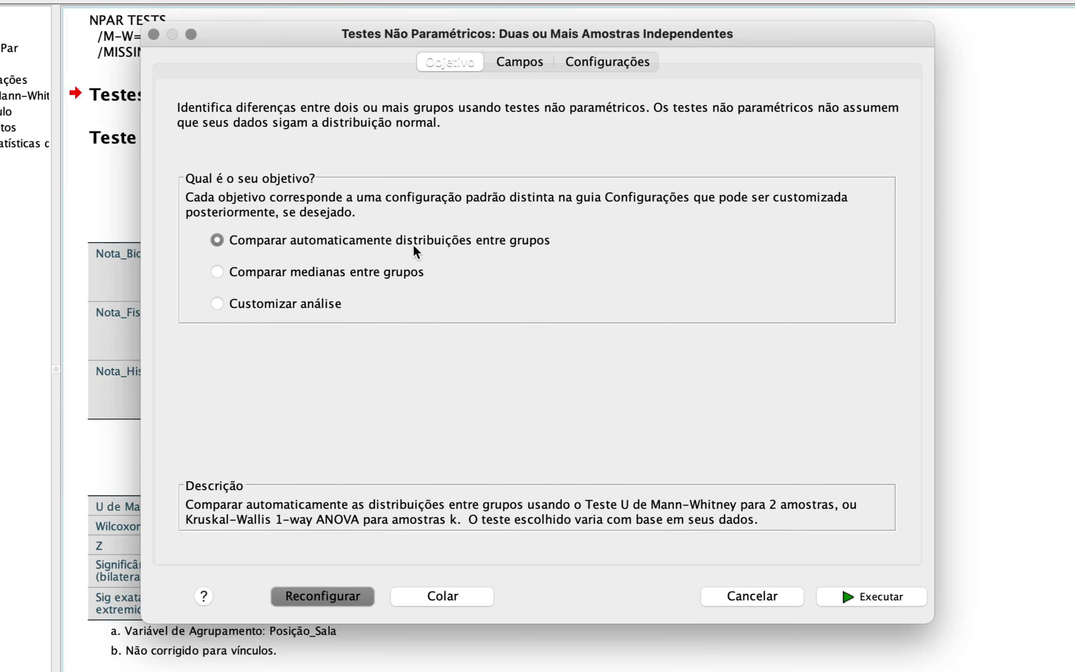
{"action": "left_click", "coordinate": [524, 58]}
{"action": "left_click", "coordinate": [227, 248]}
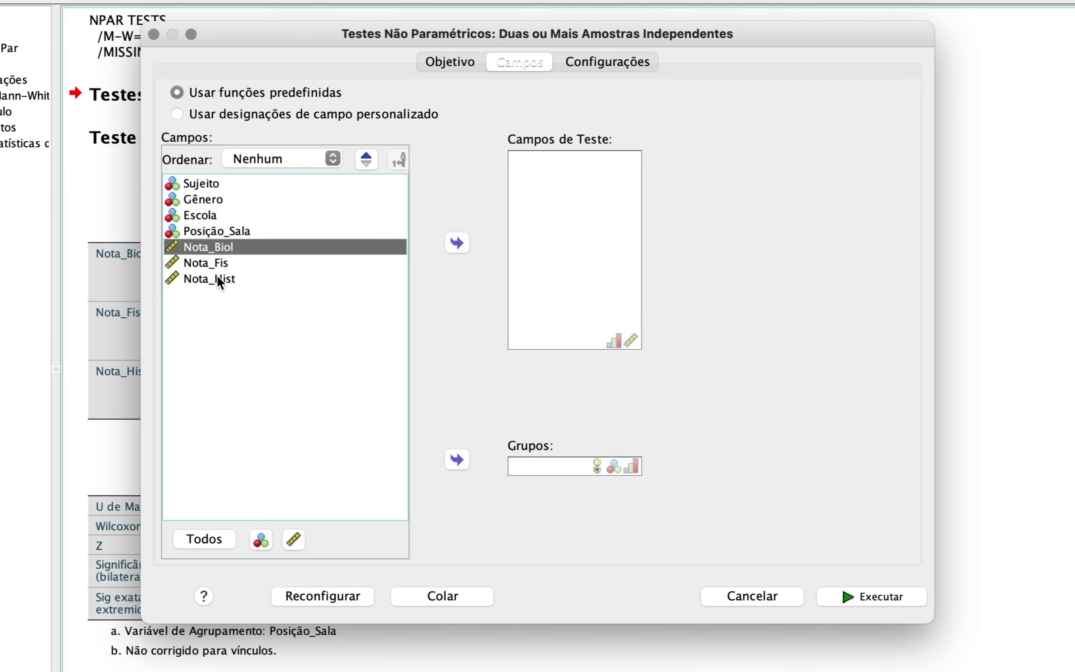
{"action": "left_click", "coordinate": [217, 284], "text": "shift"}
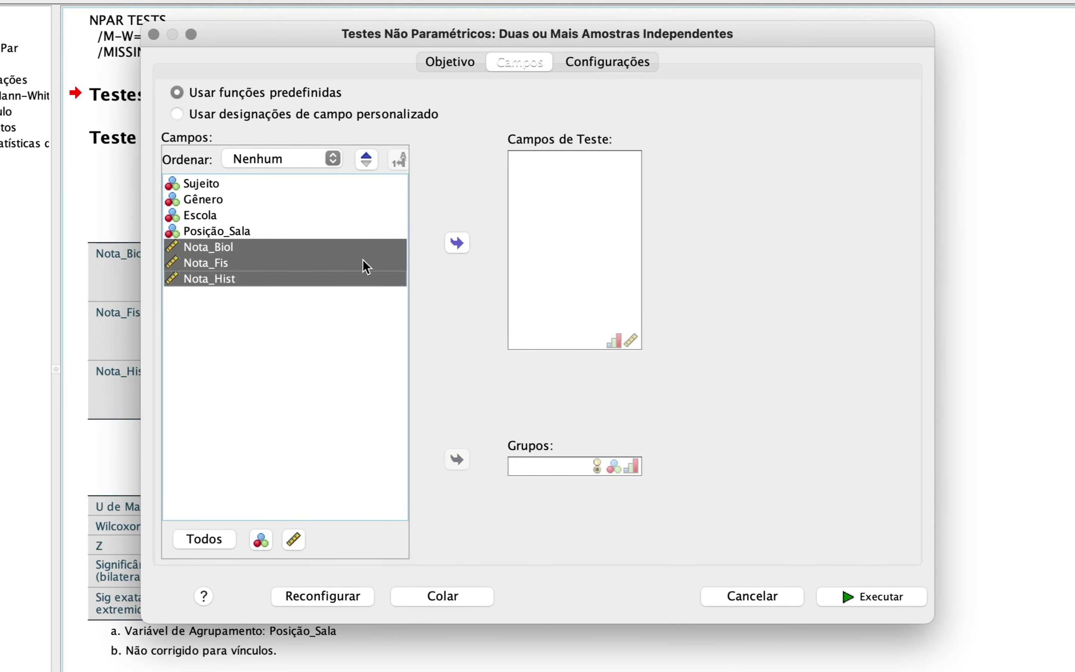
{"action": "left_click", "coordinate": [457, 243]}
{"action": "left_click", "coordinate": [232, 226]}
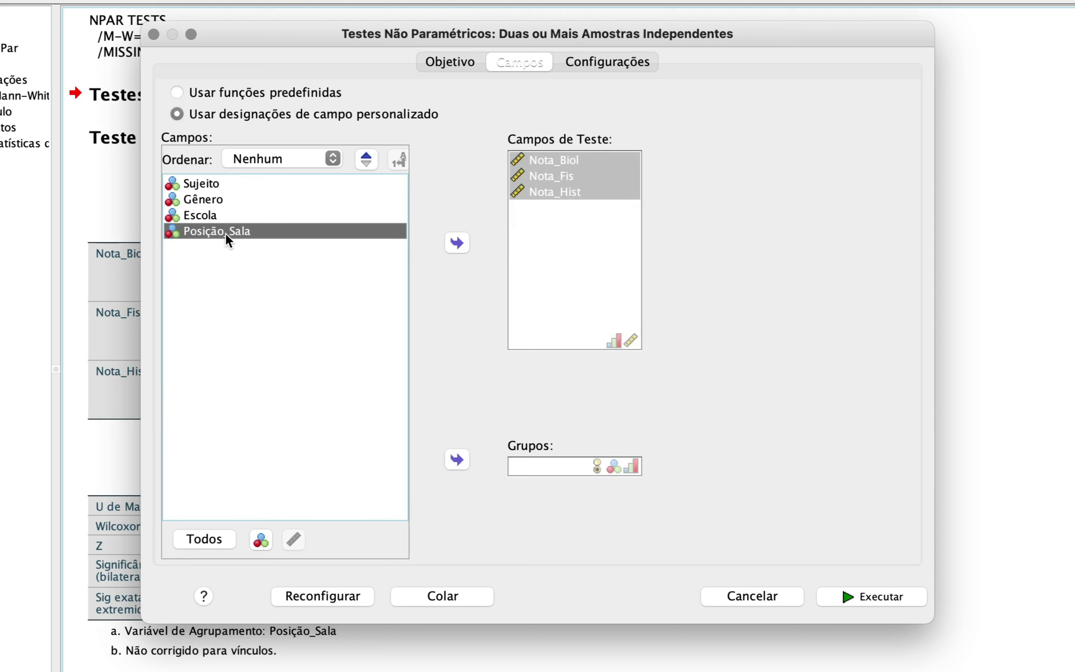
{"action": "left_click", "coordinate": [457, 460]}
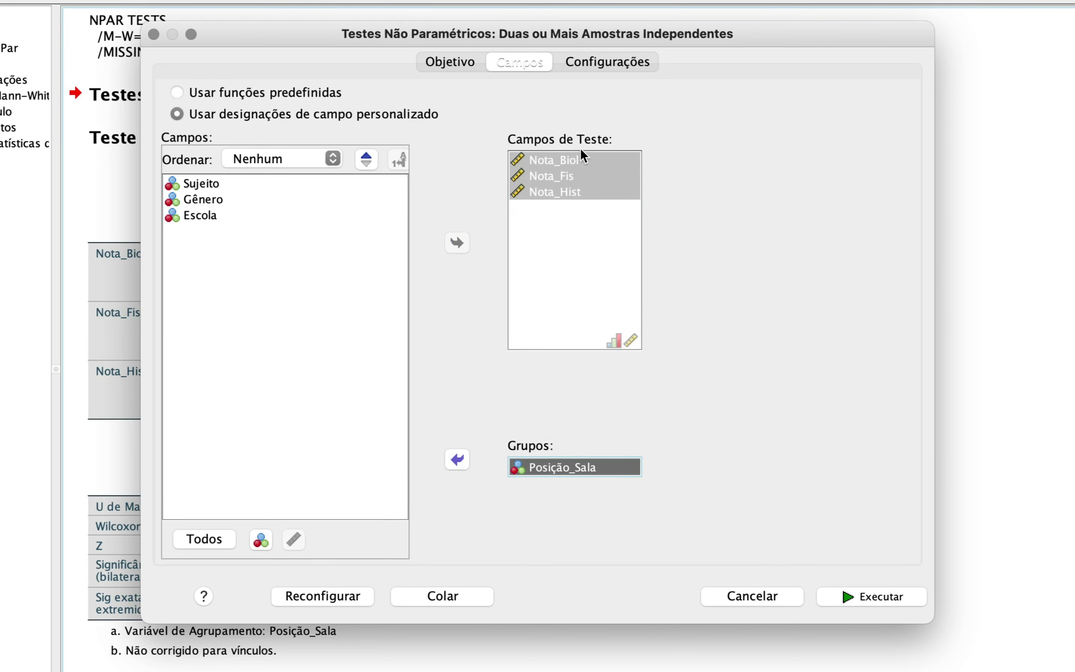
Step: Customize the tests to Mann-Whitney U and run the analysis
{"action": "left_click", "coordinate": [601, 64]}
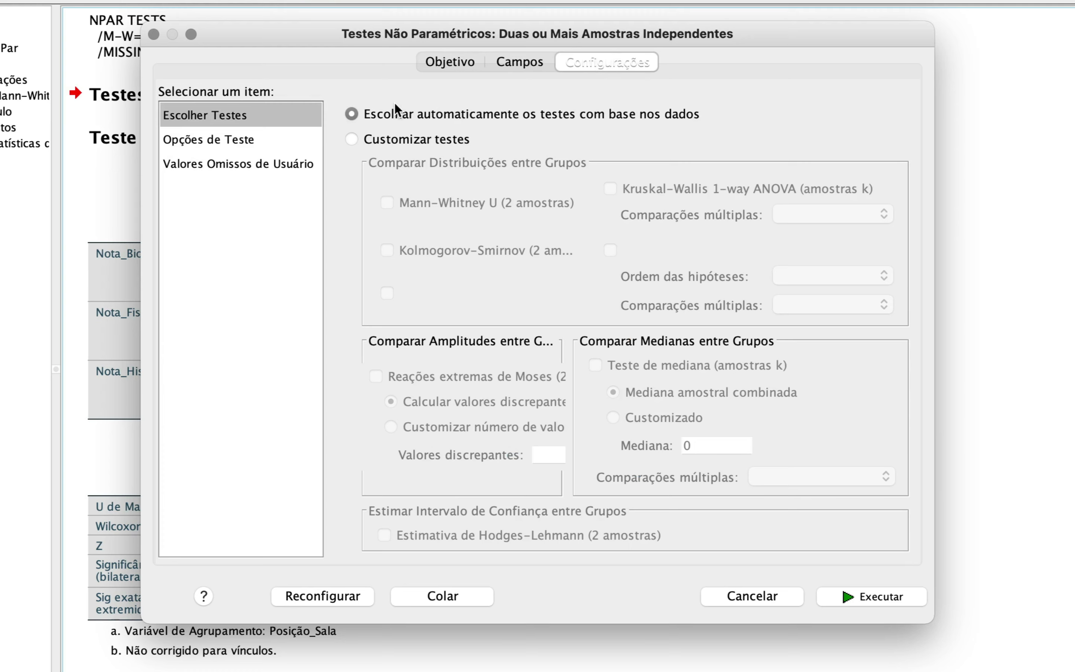
{"action": "left_click", "coordinate": [444, 139]}
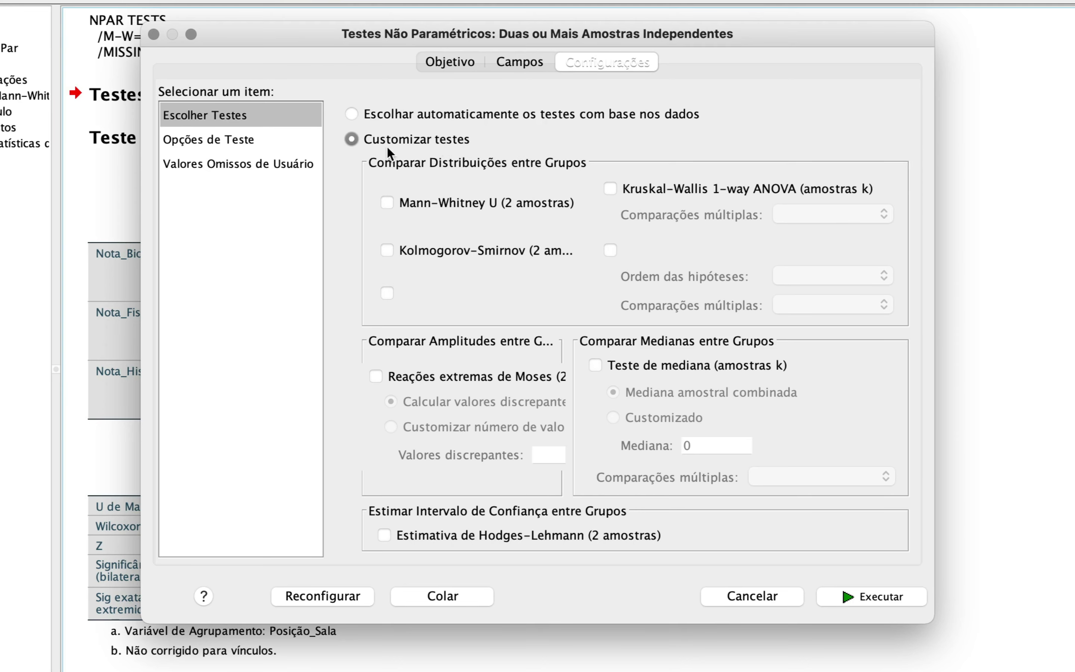
{"action": "left_click", "coordinate": [388, 204]}
{"action": "left_click", "coordinate": [869, 597]}
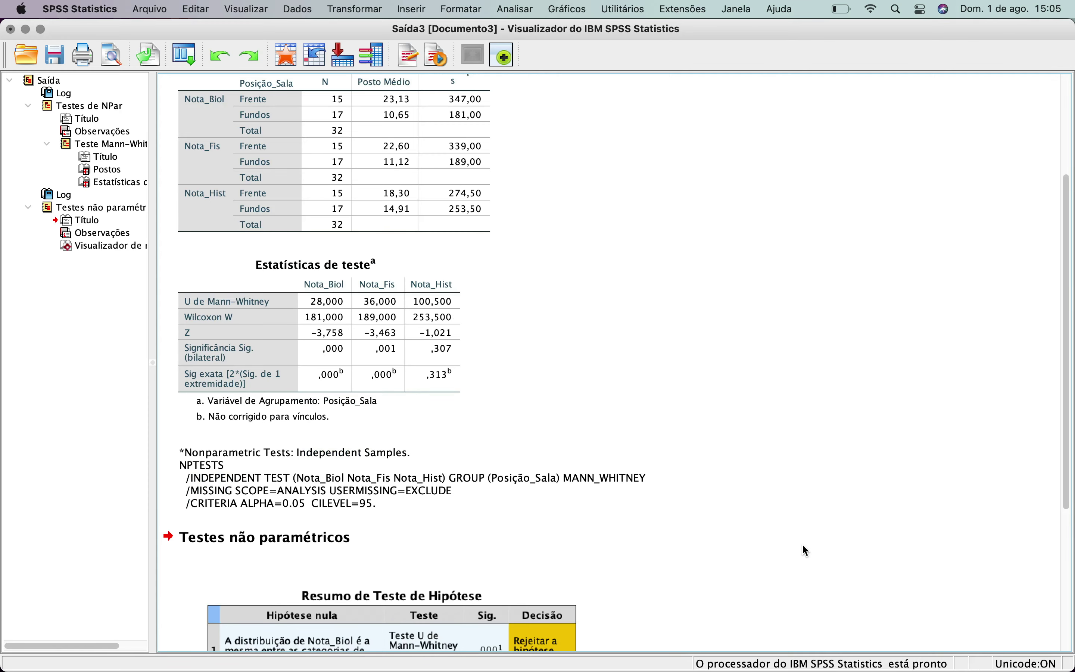
{"action": "scroll", "coordinate": [802, 544], "scroll_direction": "down", "scroll_amount": 5}
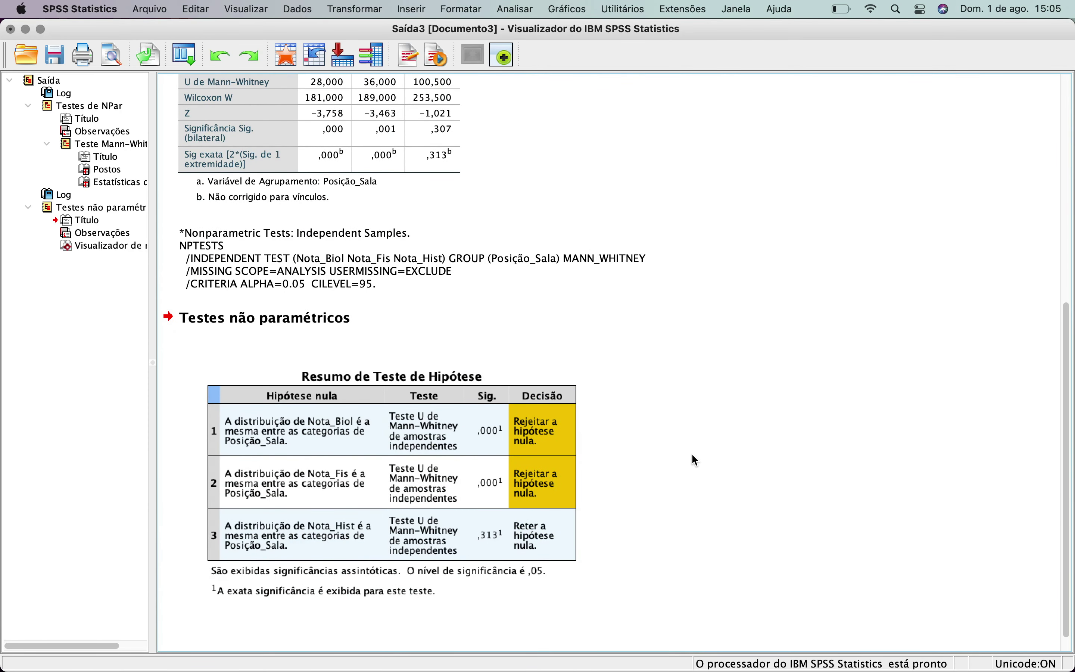
{"action": "left_click", "coordinate": [489, 467]}
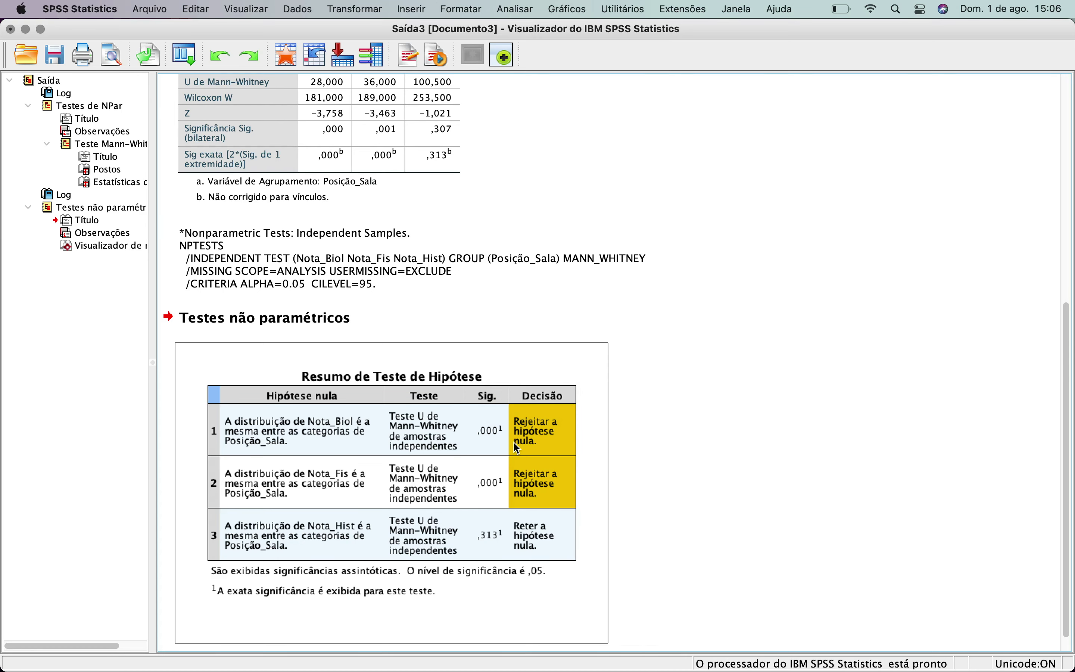
{"action": "left_click", "coordinate": [513, 441]}
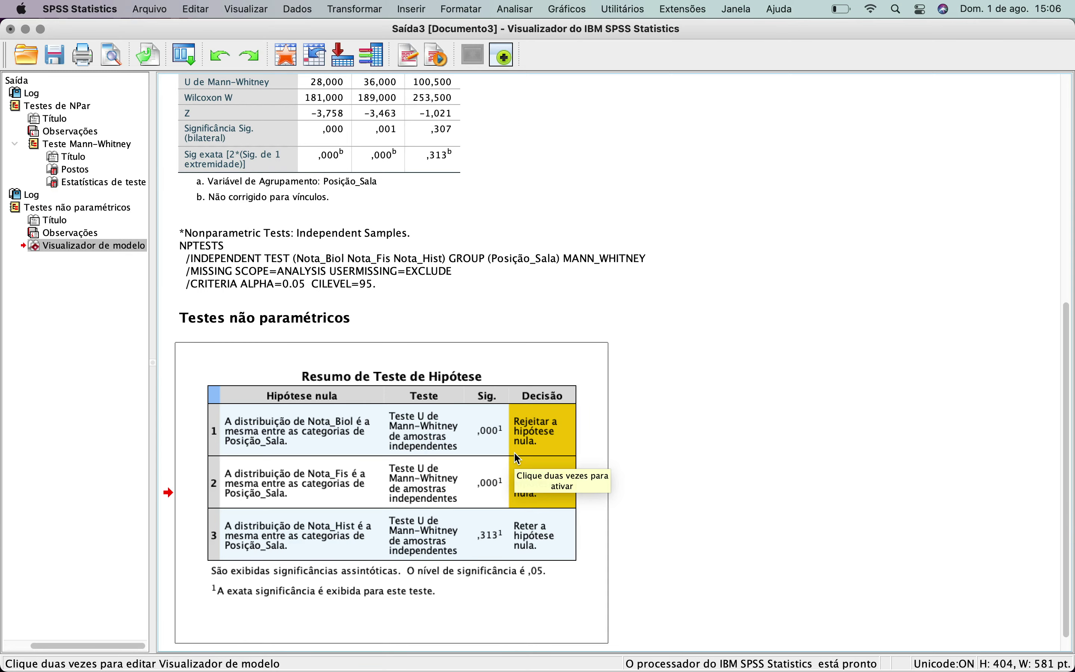
Step: In the Model Viewer, review the Mann-Whitney statistics for Nota_Fis and Nota_Hist, then close it
{"action": "double_click", "coordinate": [517, 455]}
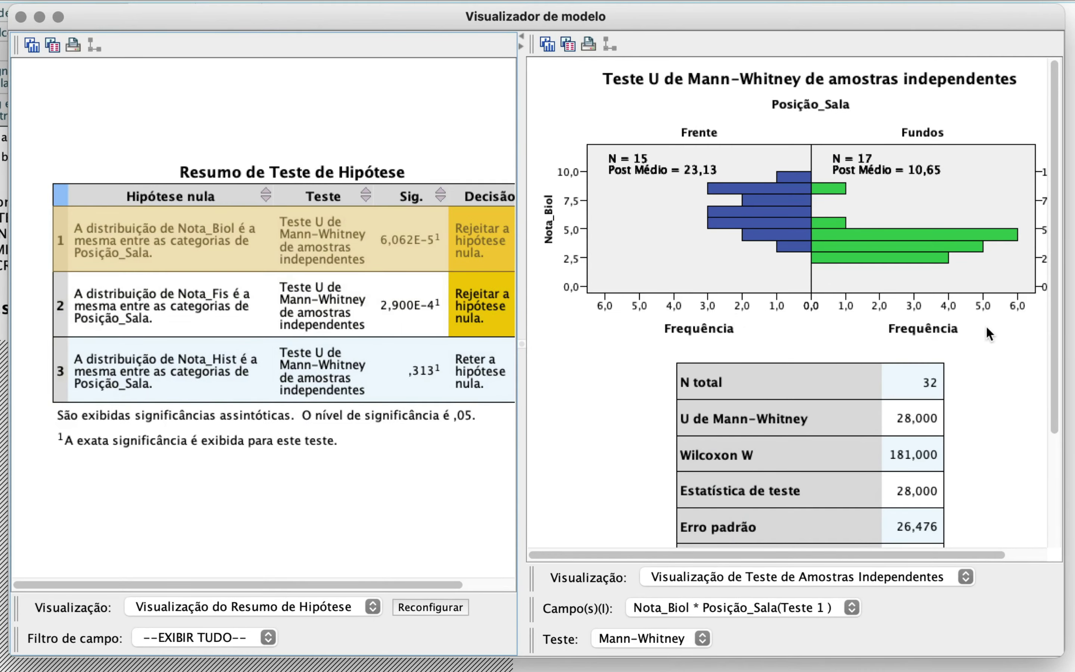
{"action": "left_click_drag", "start_coordinate": [1055, 321], "coordinate": [1051, 441]}
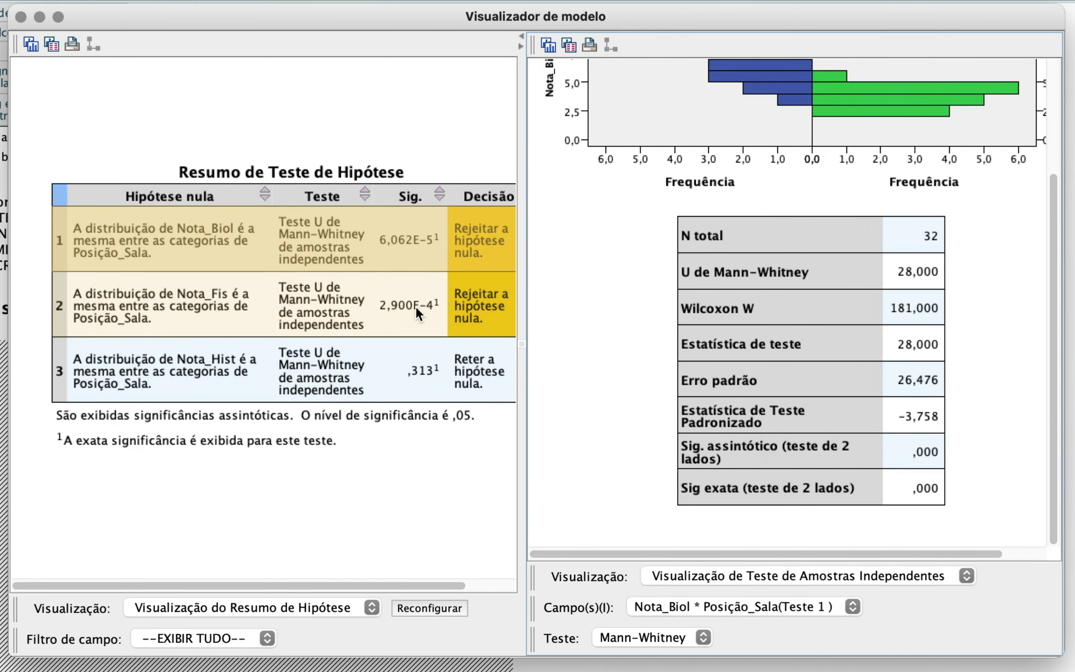
{"action": "left_click", "coordinate": [234, 302]}
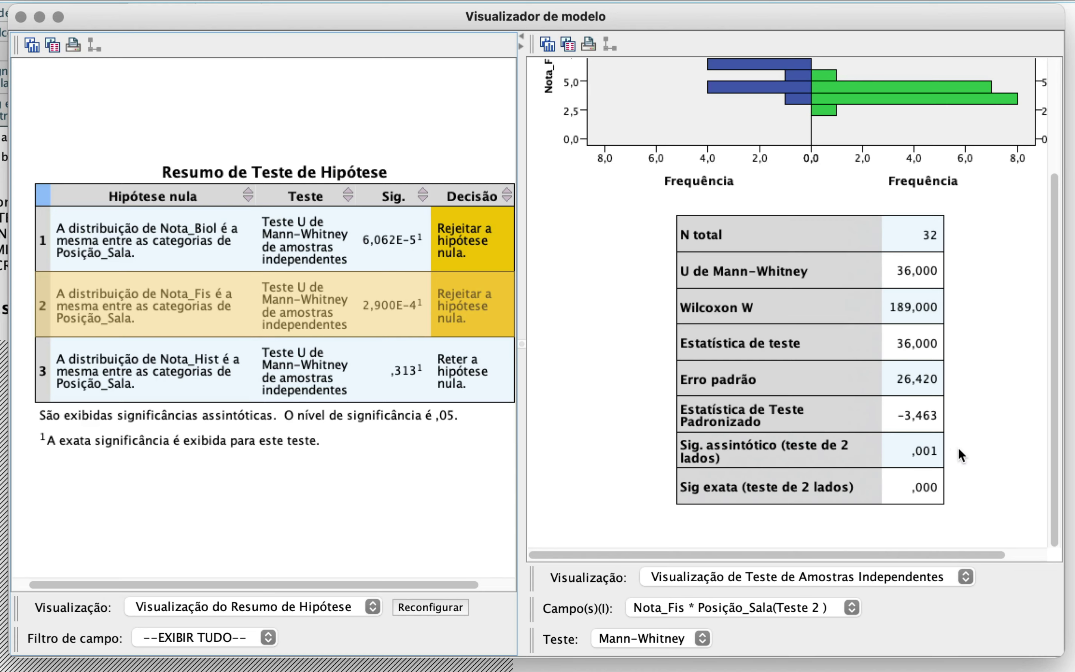
{"action": "left_click", "coordinate": [368, 380]}
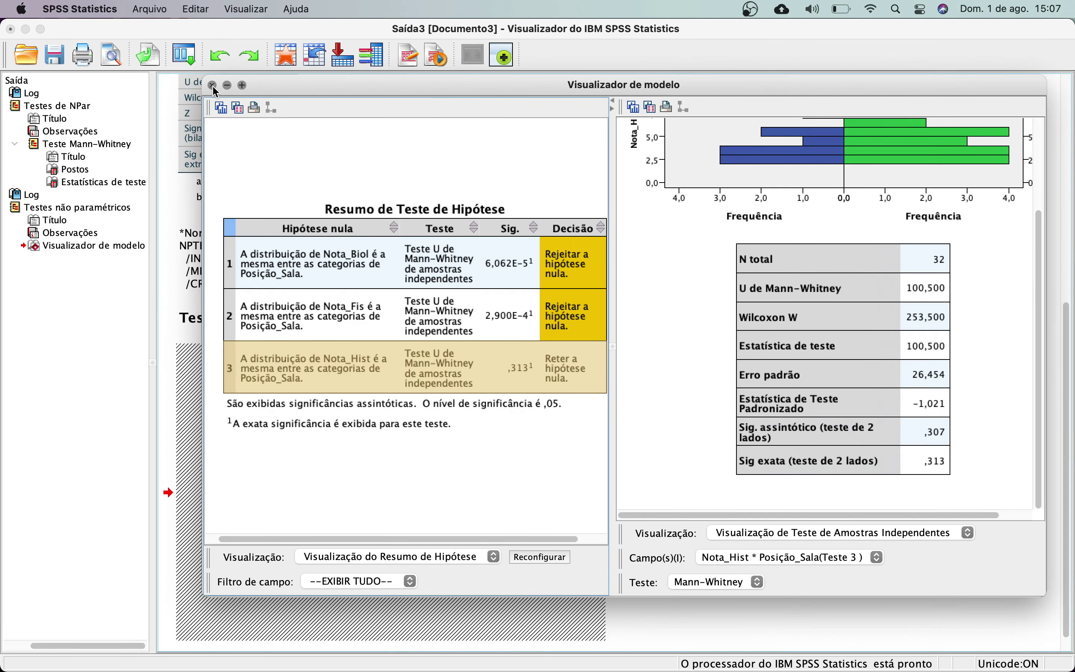
{"action": "left_click", "coordinate": [213, 85]}
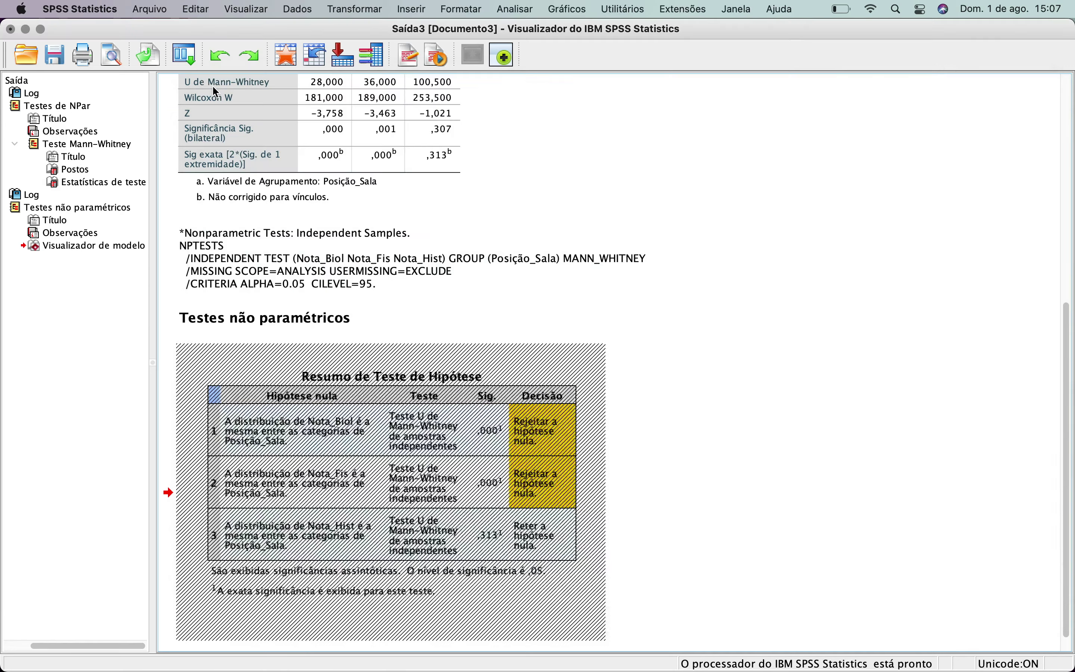
Step: Copy the Estatísticas de teste table of U, Wilcoxon W and Z values for the three grades
{"action": "scroll", "coordinate": [699, 247], "scroll_direction": "up", "scroll_amount": 5}
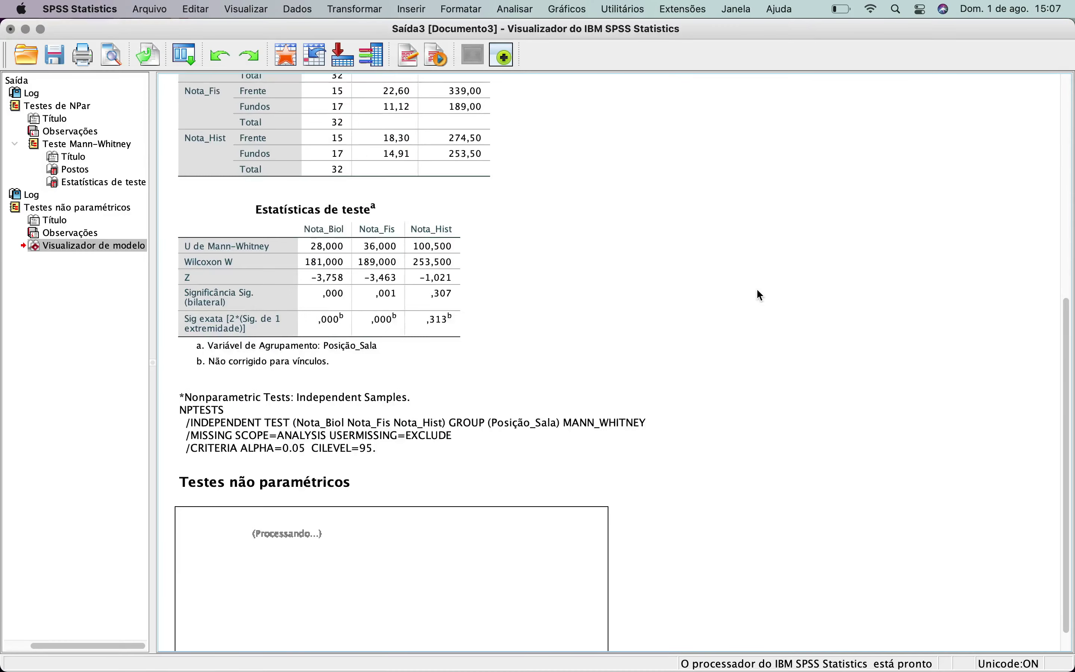
{"action": "scroll", "coordinate": [757, 288], "scroll_direction": "up", "scroll_amount": 5}
{"action": "scroll", "coordinate": [759, 294], "scroll_direction": "down", "scroll_amount": 2}
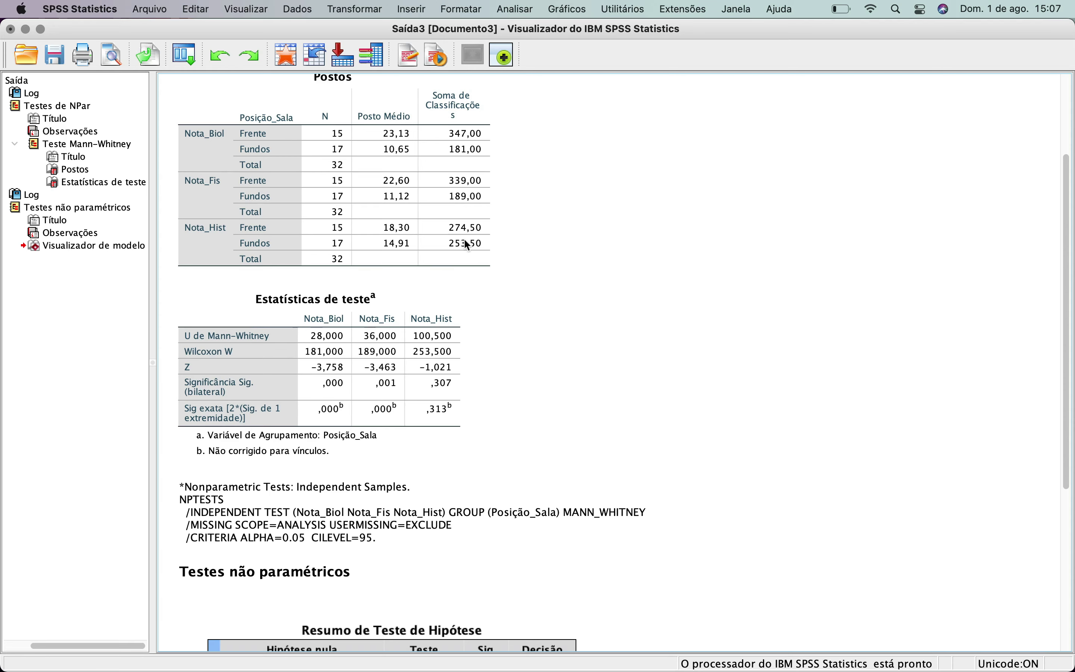
{"action": "left_click", "coordinate": [365, 223]}
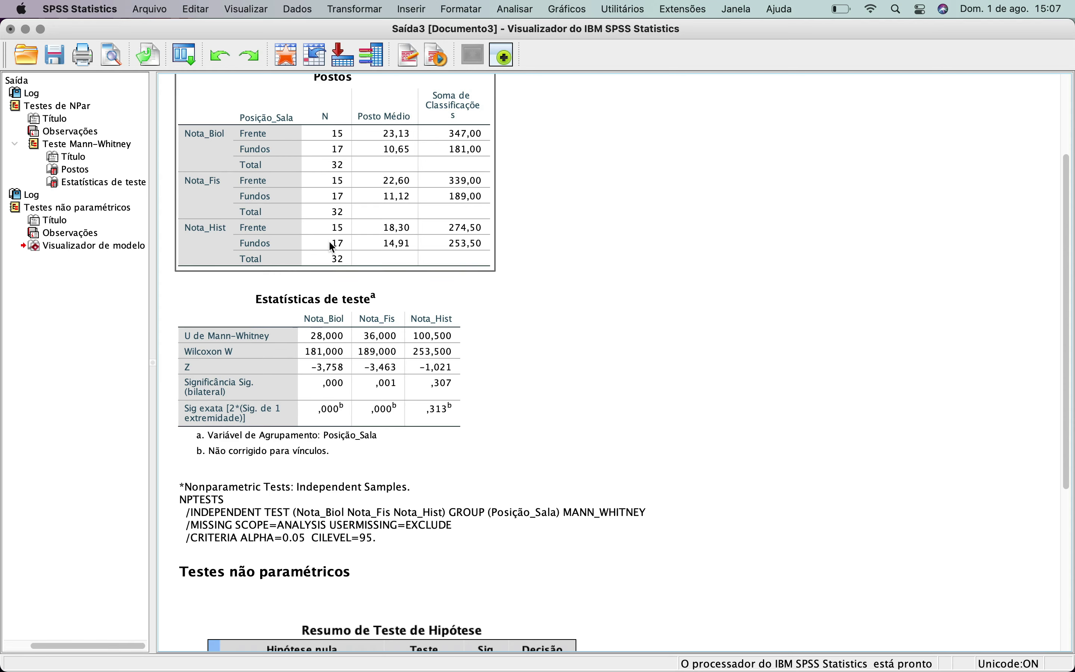
{"action": "left_click", "coordinate": [593, 335]}
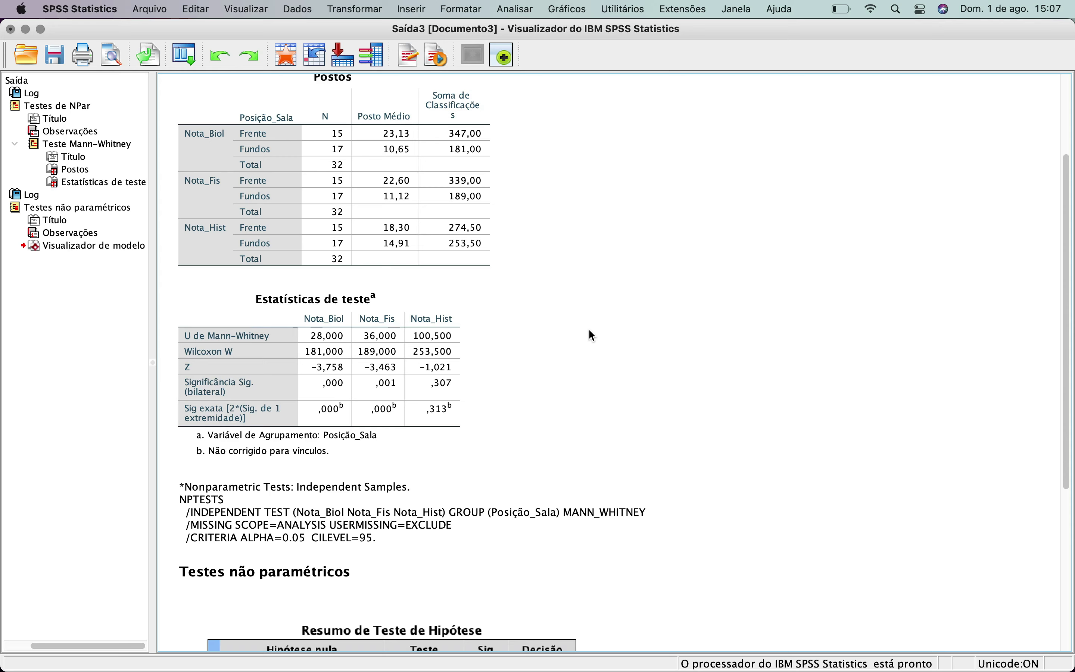
{"action": "left_click", "coordinate": [401, 369]}
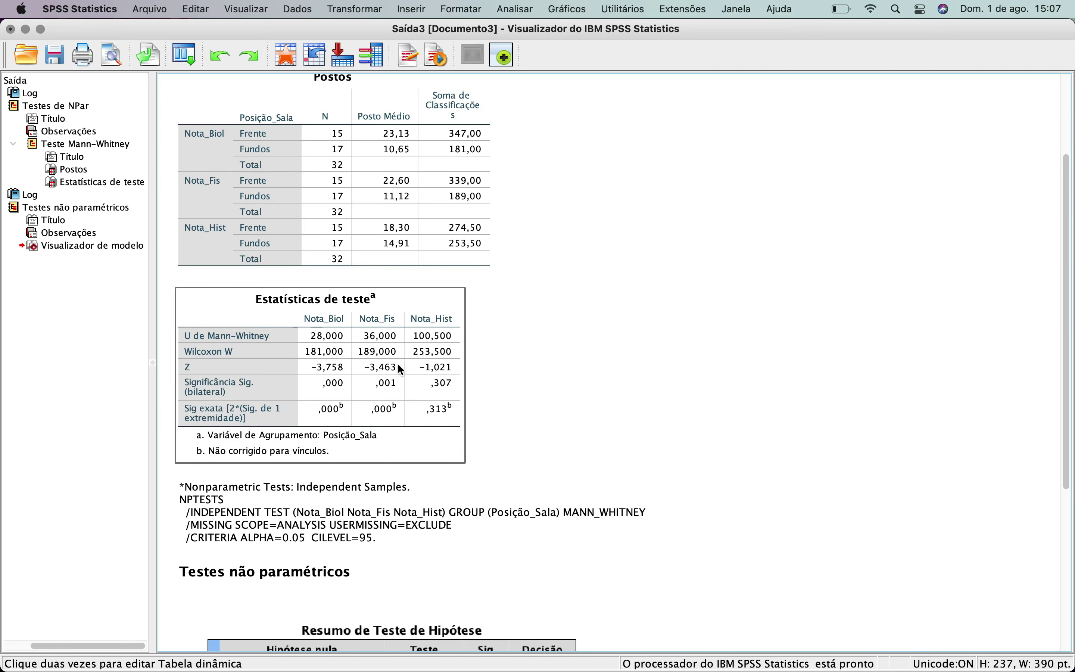
{"action": "scroll", "coordinate": [401, 368], "scroll_direction": "up", "scroll_amount": 1}
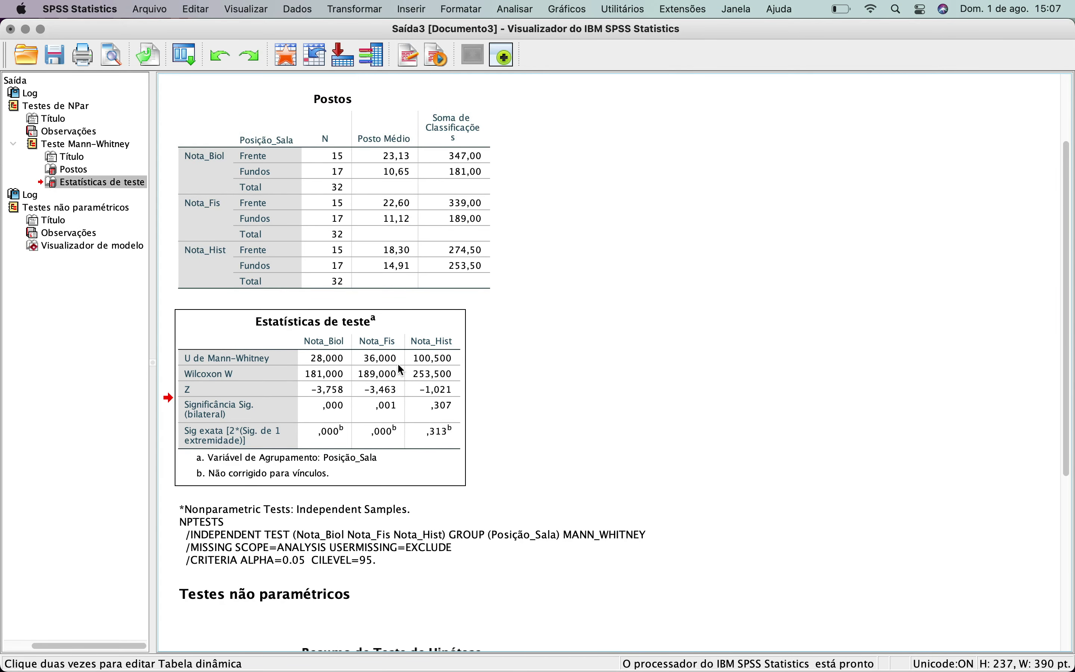
{"action": "right_click", "coordinate": [402, 369]}
{"action": "left_click", "coordinate": [433, 391]}
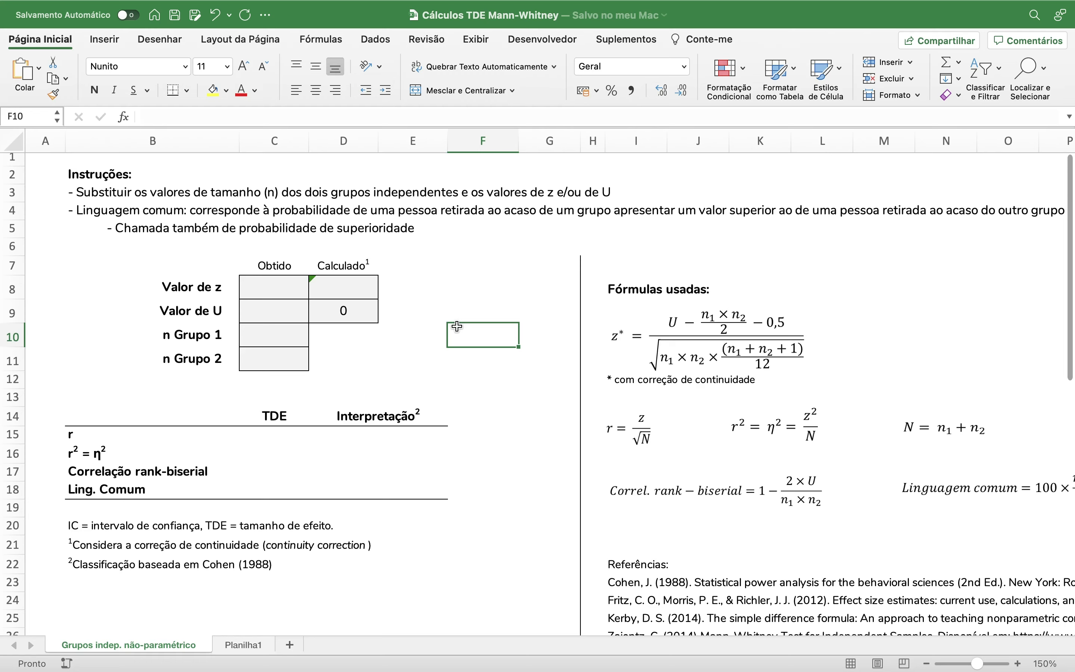
{"action": "left_click_drag", "start_coordinate": [293, 287], "coordinate": [290, 359]}
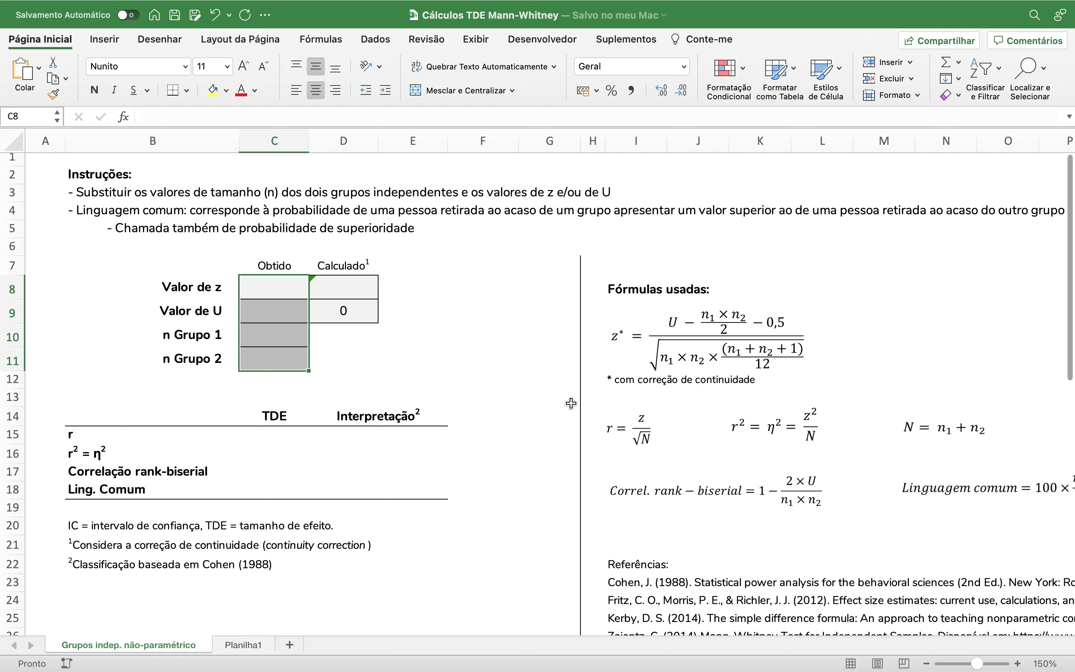
{"action": "left_click", "coordinate": [527, 362]}
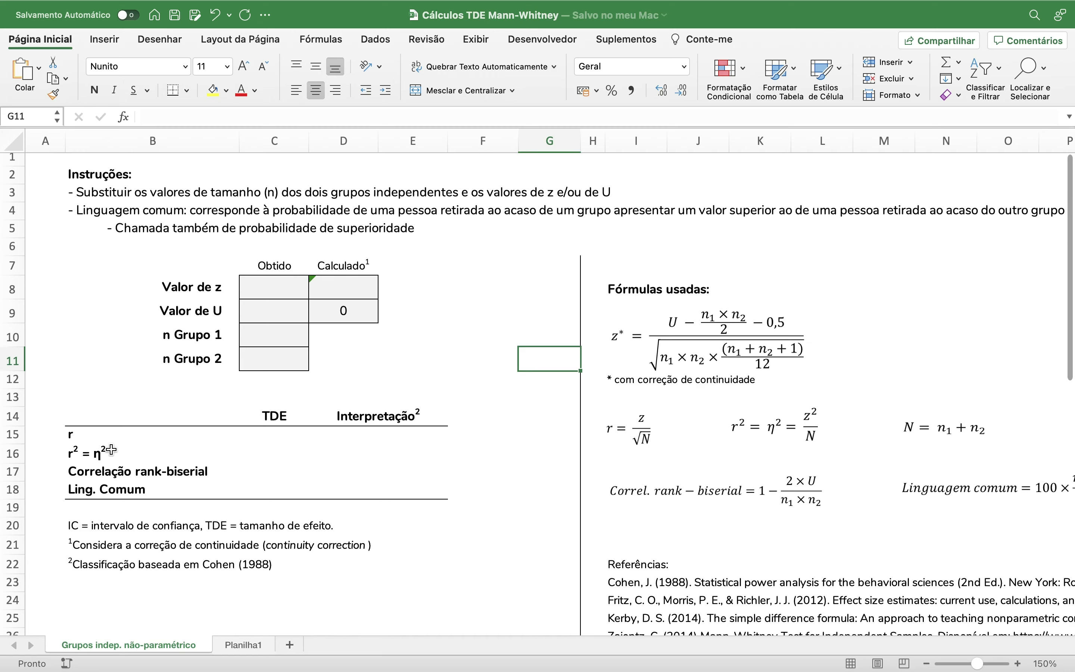
{"action": "left_click", "coordinate": [286, 292]}
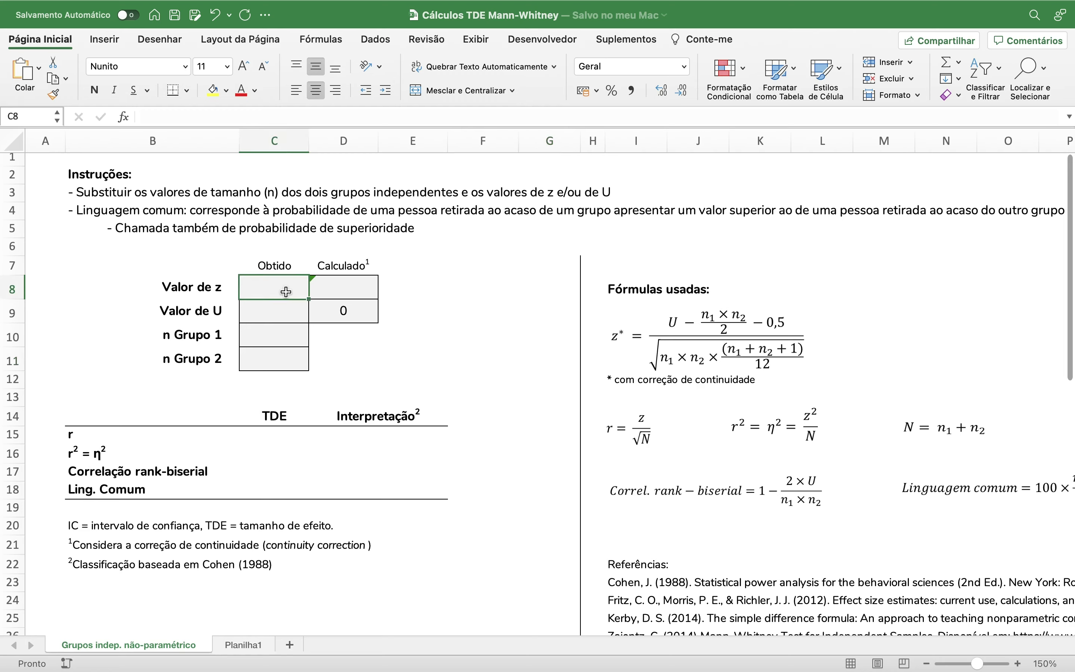
{"action": "left_click", "coordinate": [287, 339]}
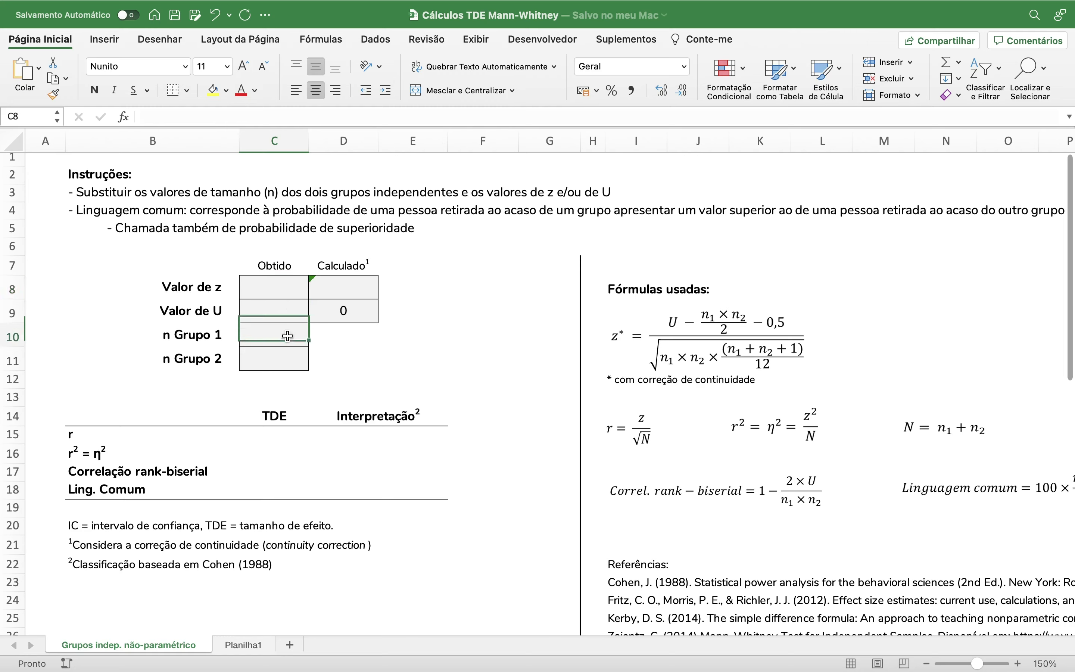
{"action": "left_click", "coordinate": [284, 358]}
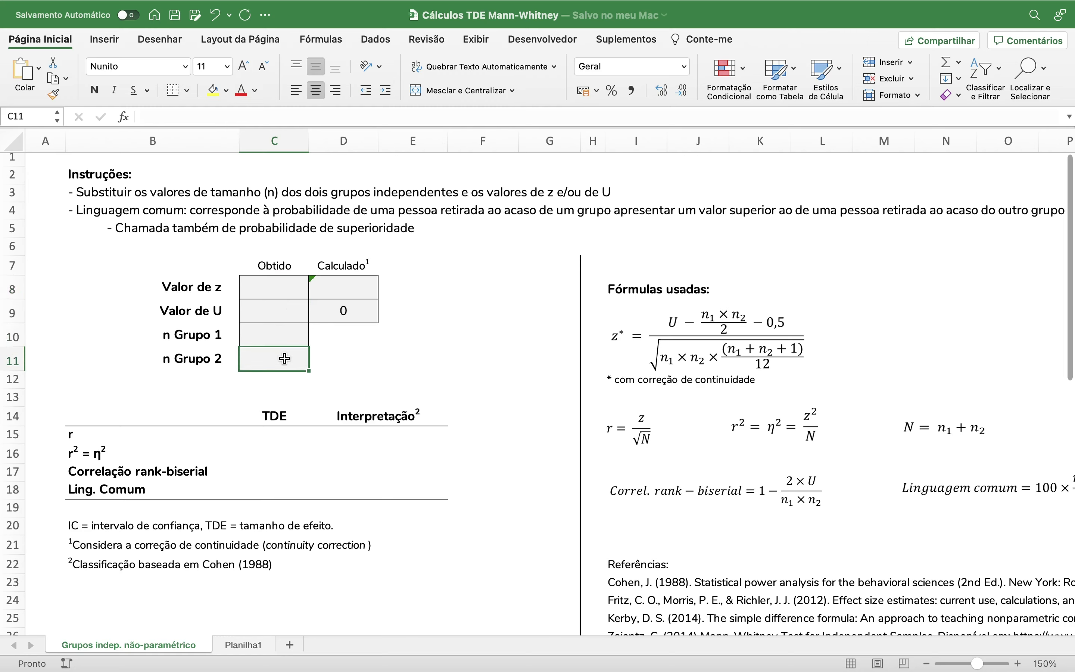
{"action": "left_click", "coordinate": [278, 317]}
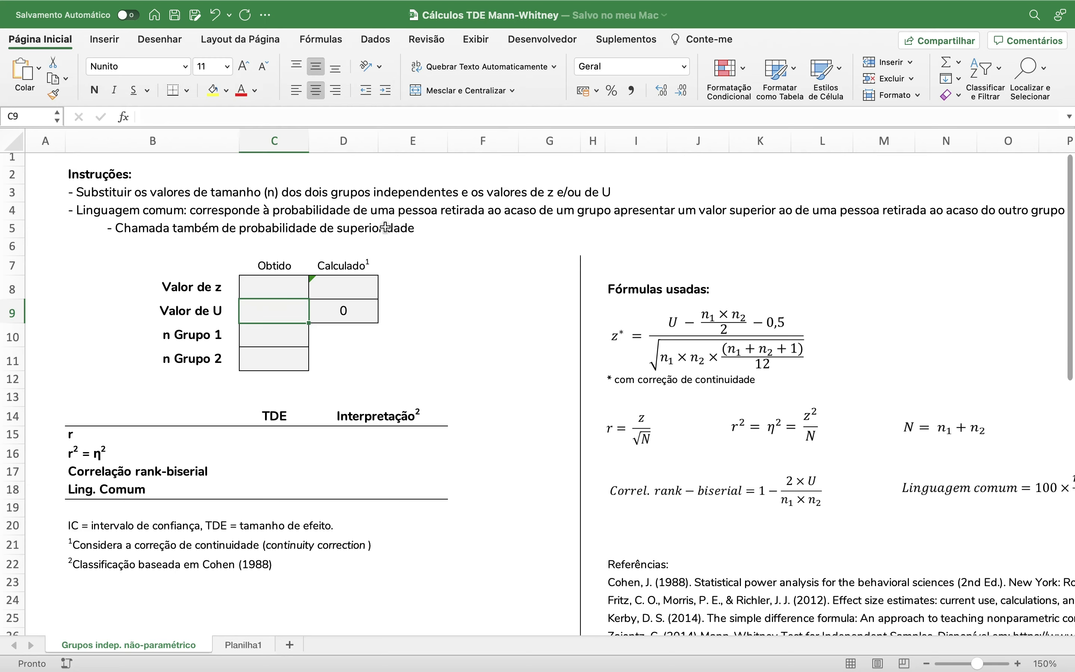
{"action": "left_click", "coordinate": [345, 291]}
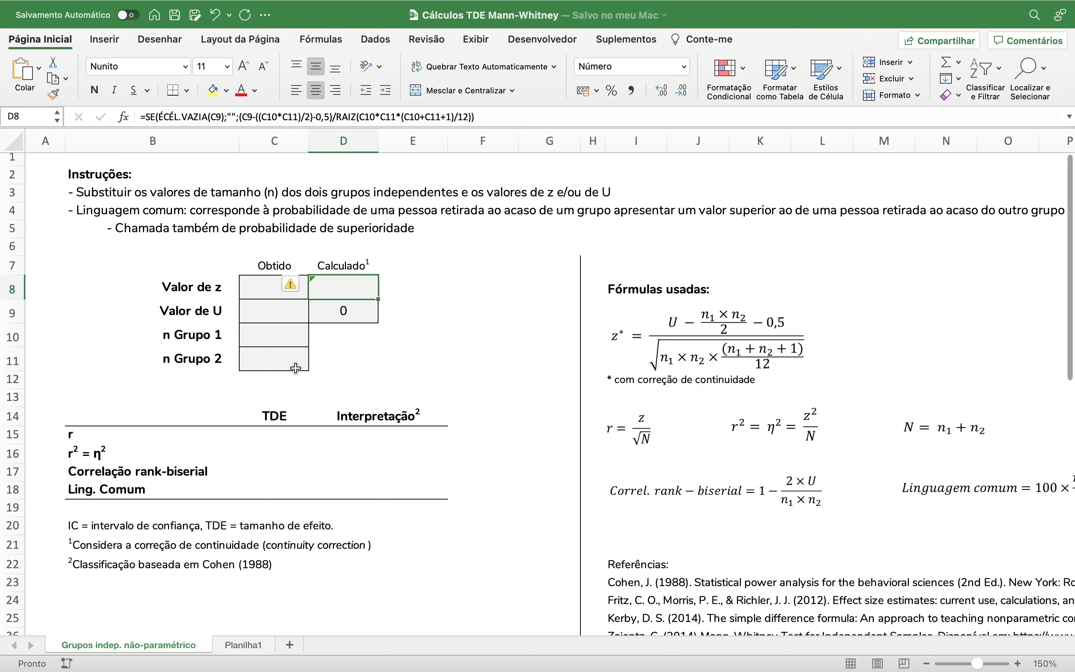
{"action": "left_click", "coordinate": [86, 472]}
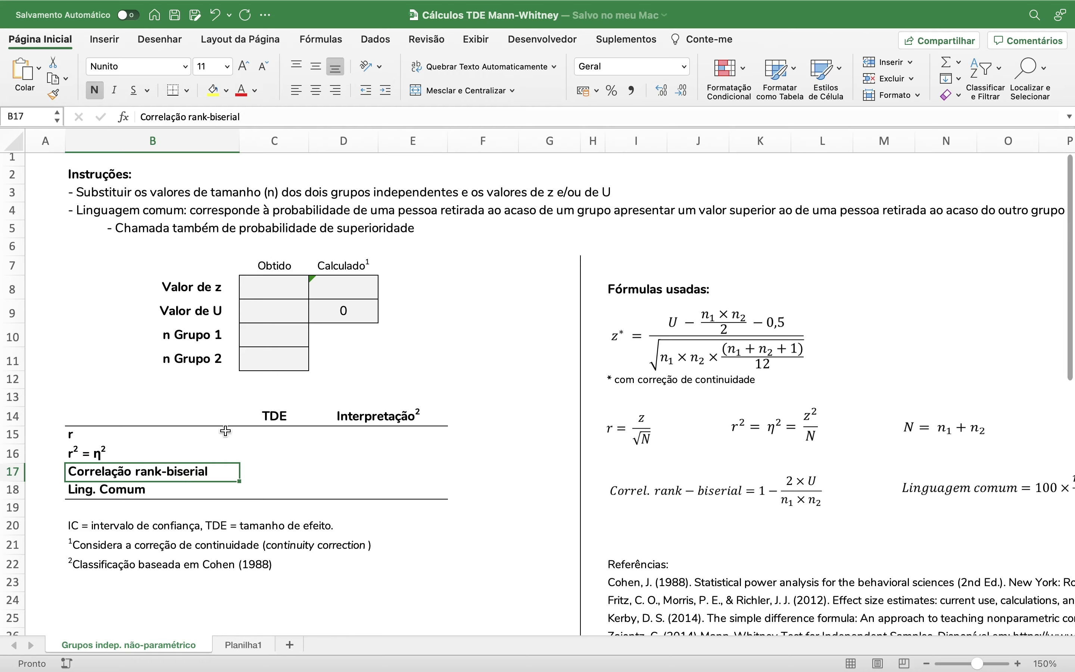
Step: Review the empty U cell and calculator formulas, then switch to the blank Planilha1 sheet
{"action": "left_click", "coordinate": [275, 315]}
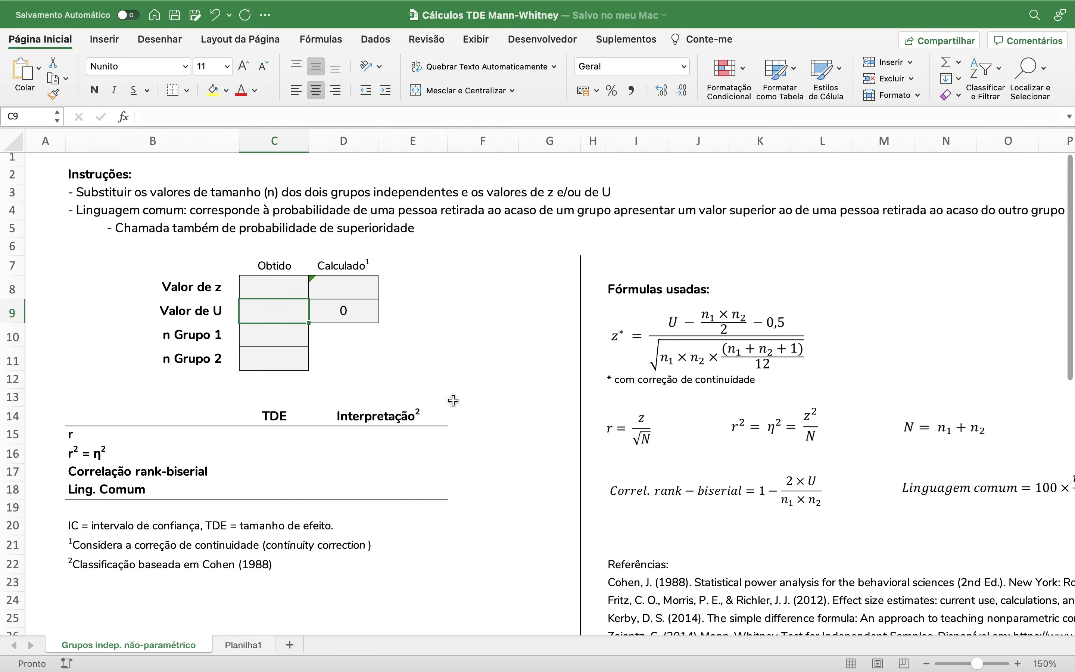
{"action": "scroll", "coordinate": [919, 513], "scroll_direction": "right", "scroll_amount": 5}
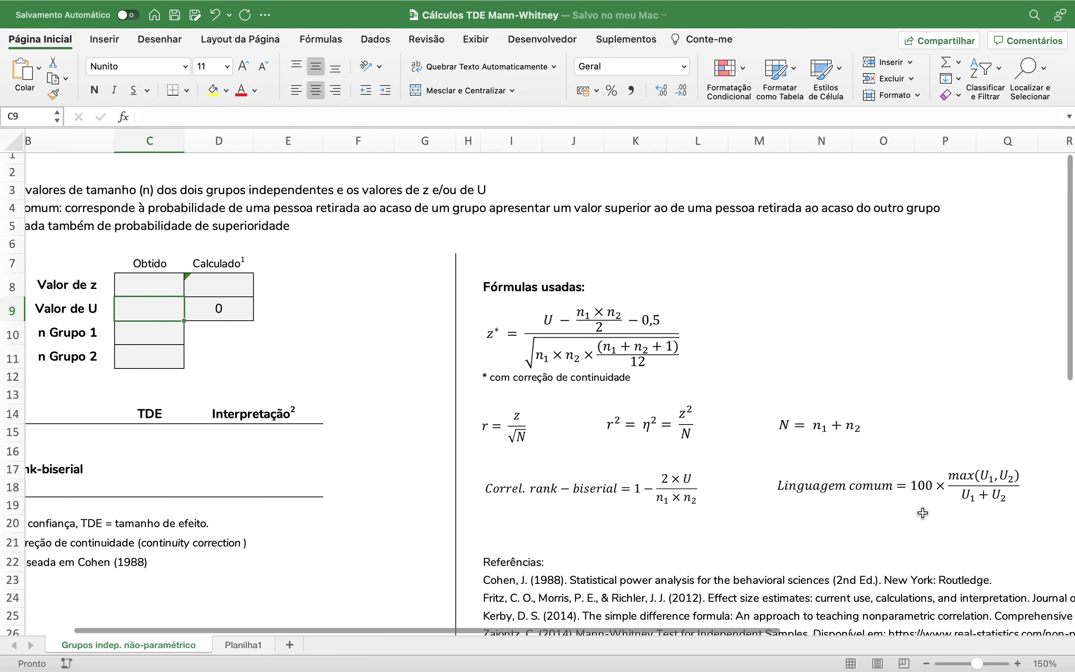
{"action": "scroll", "coordinate": [925, 512], "scroll_direction": "left", "scroll_amount": 5}
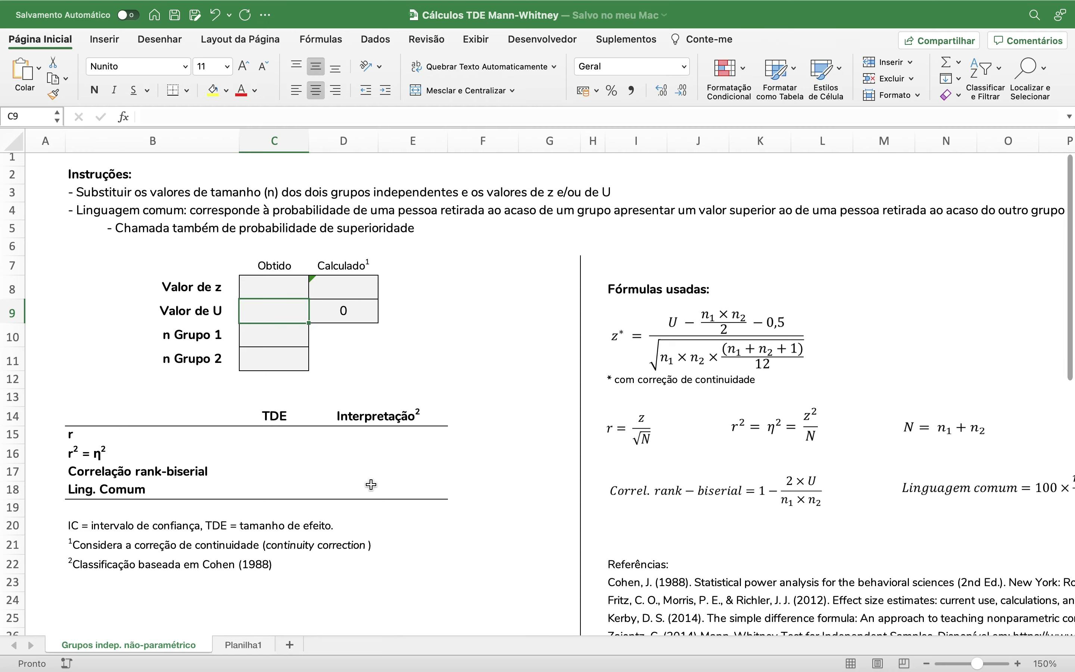
{"action": "left_click", "coordinate": [243, 644]}
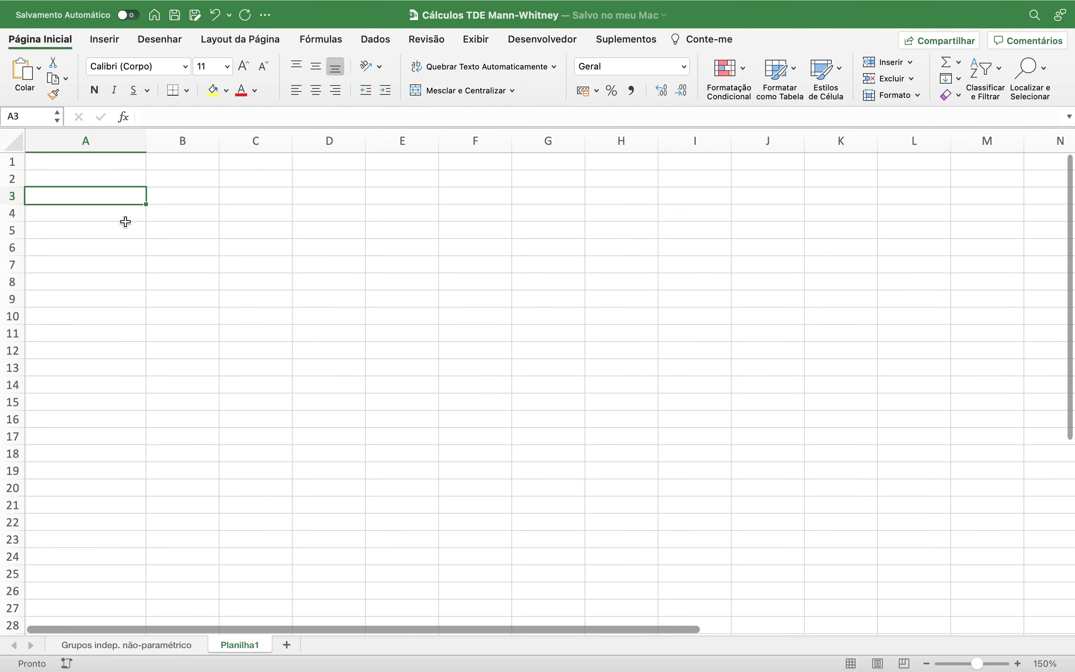
Step: Paste the SPSS Estatísticas de teste table into Planilha1 at cell A2
{"action": "left_click", "coordinate": [113, 179]}
{"action": "right_click", "coordinate": [113, 180]}
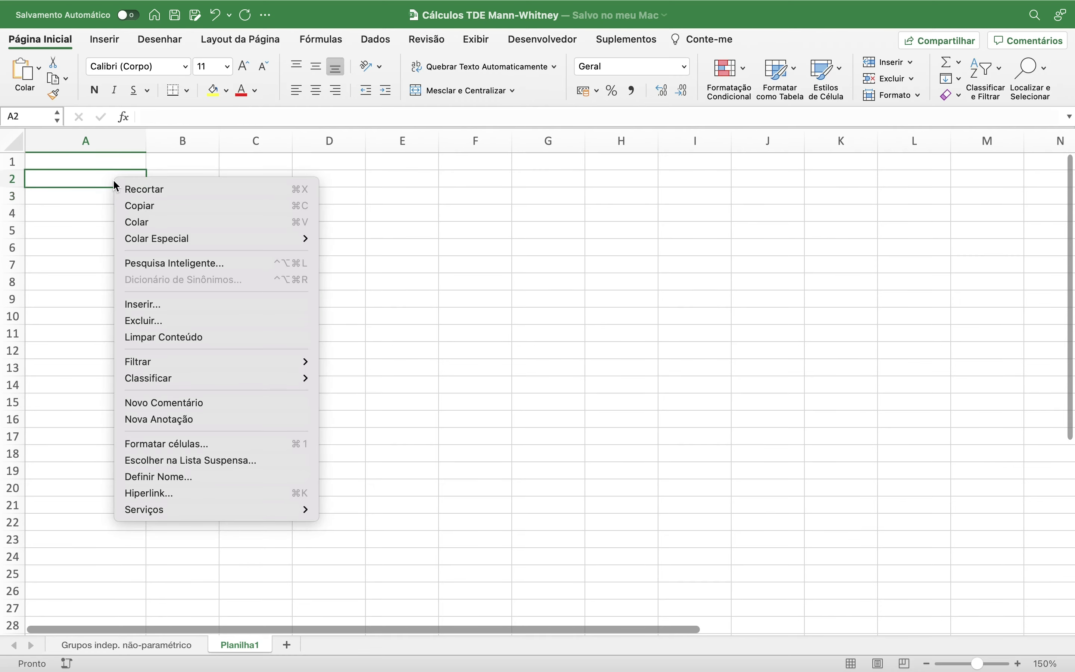
{"action": "left_click", "coordinate": [149, 222]}
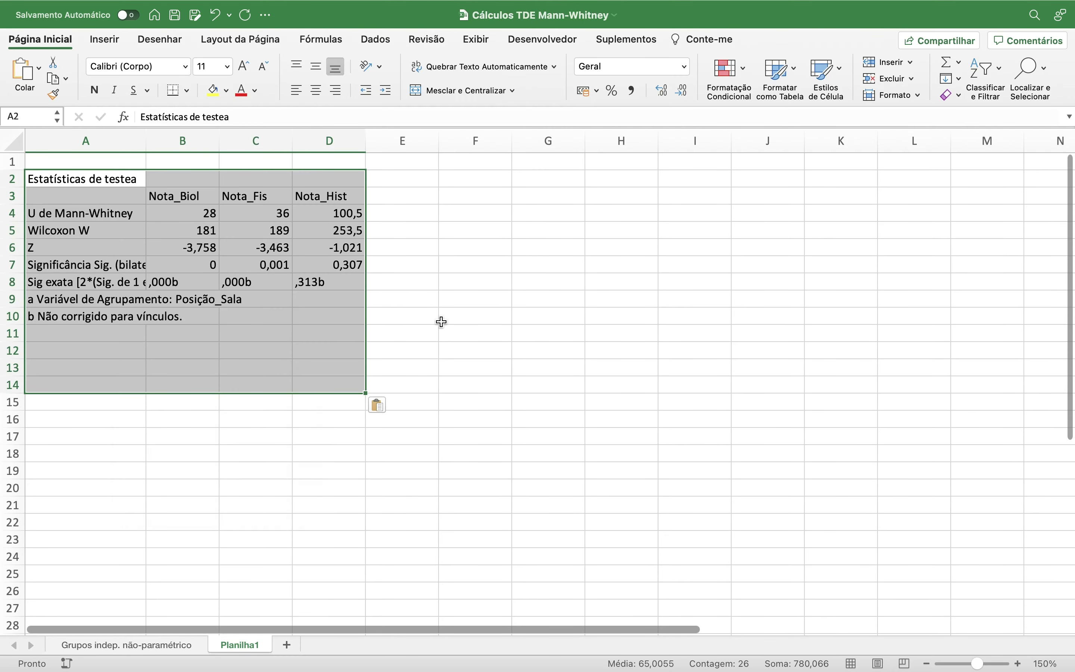
{"action": "left_click", "coordinate": [442, 322]}
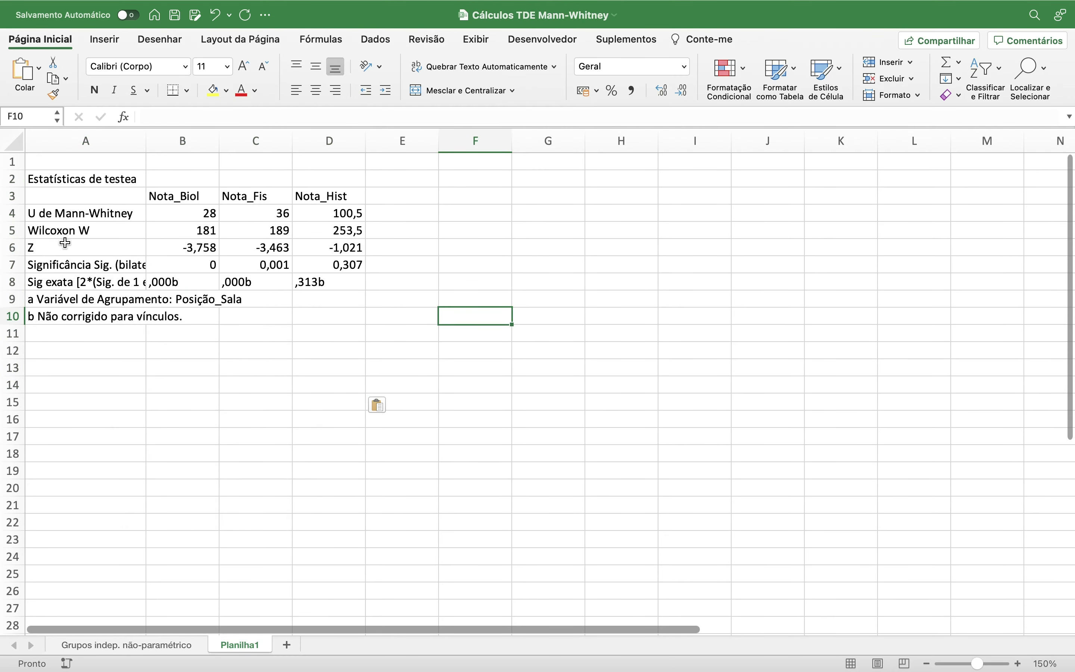
Step: Enter group sizes Frente 15 and Fundos 17 in B12:C13
{"action": "left_click", "coordinate": [175, 353]}
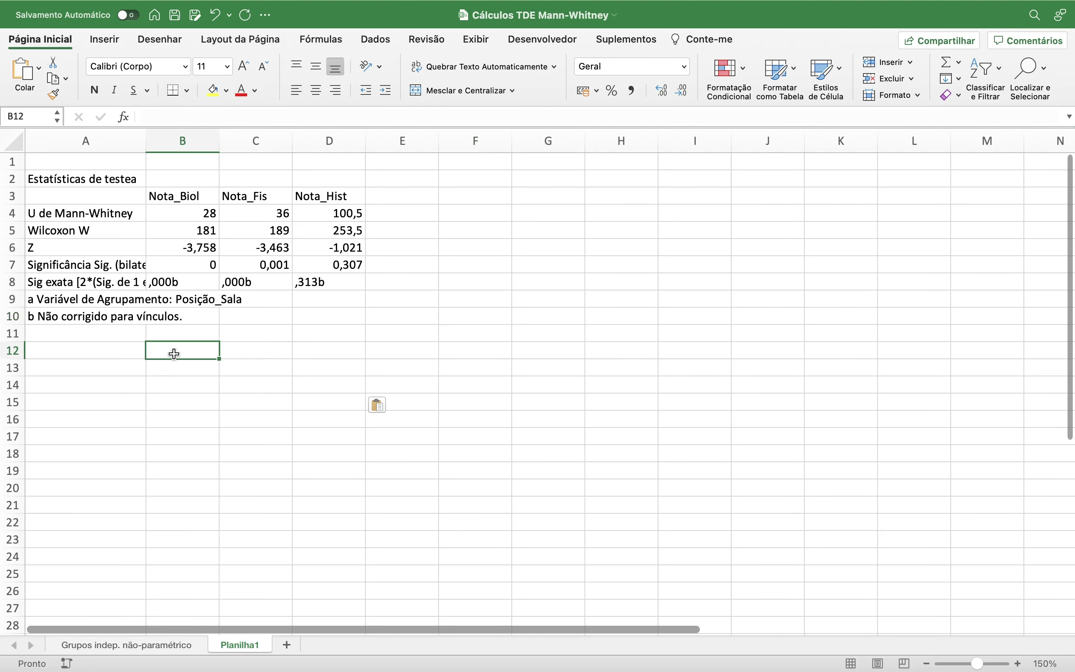
{"action": "type", "text": "Frente"}
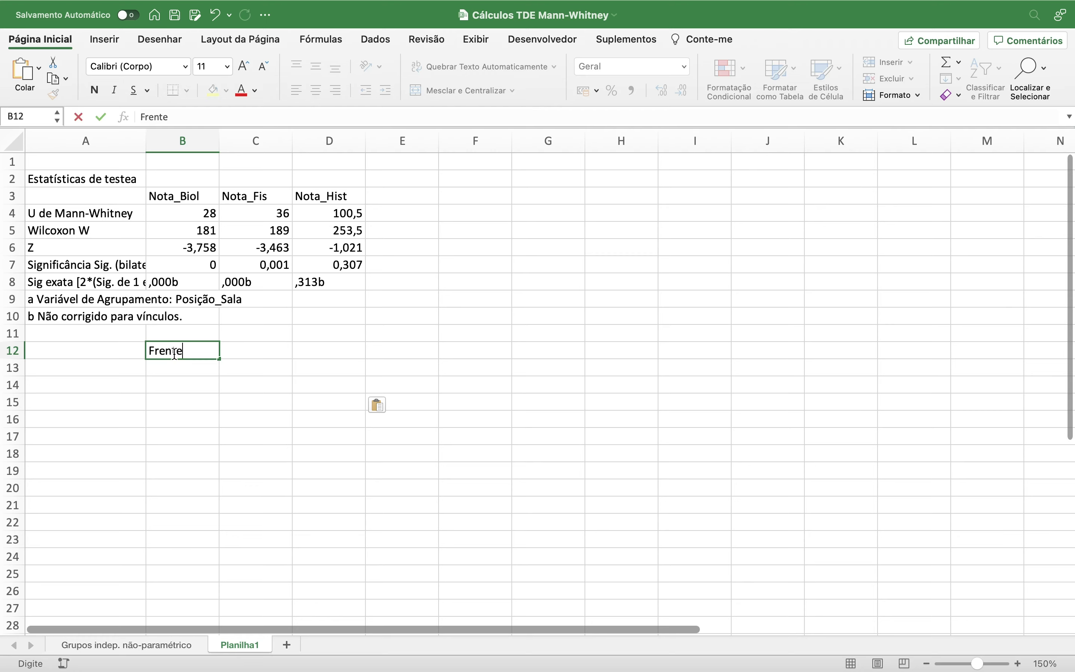
{"action": "key", "text": "Return"}
{"action": "type", "text": "Fundos"}
{"action": "left_click", "coordinate": [269, 345]}
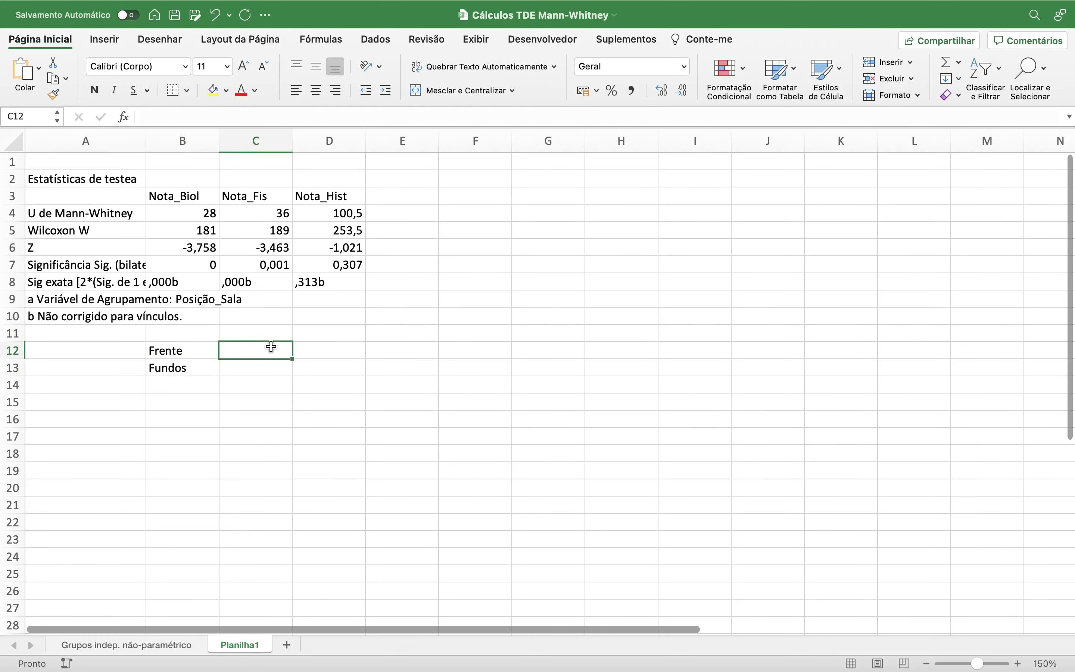
{"action": "type", "text": "15"}
{"action": "key", "text": "Return"}
{"action": "type", "text": "17"}
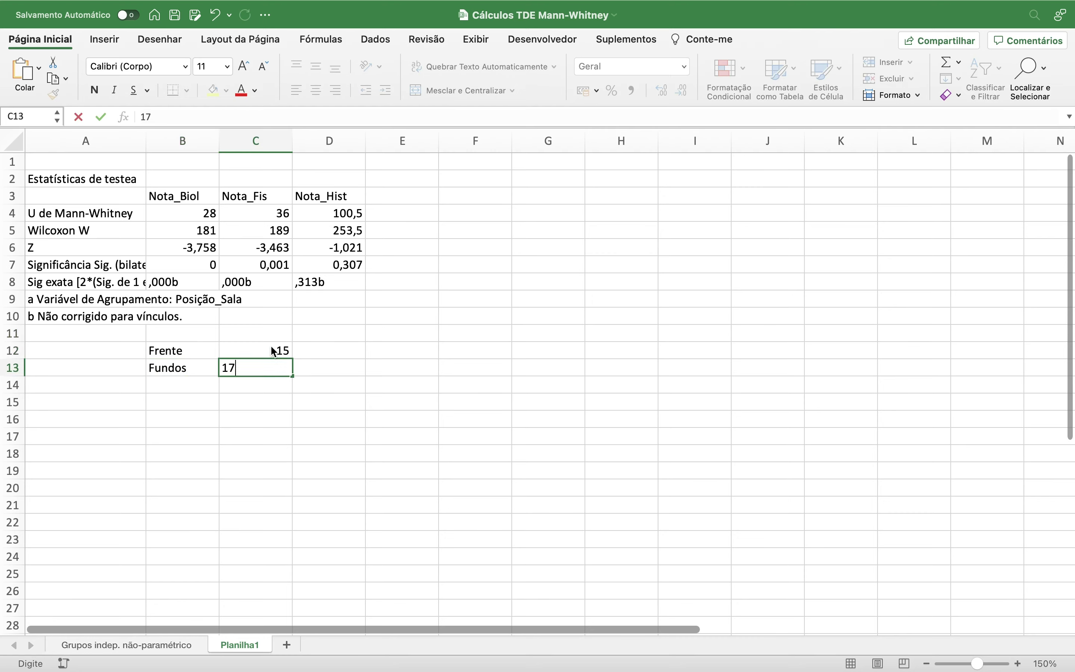
{"action": "left_click", "coordinate": [347, 364]}
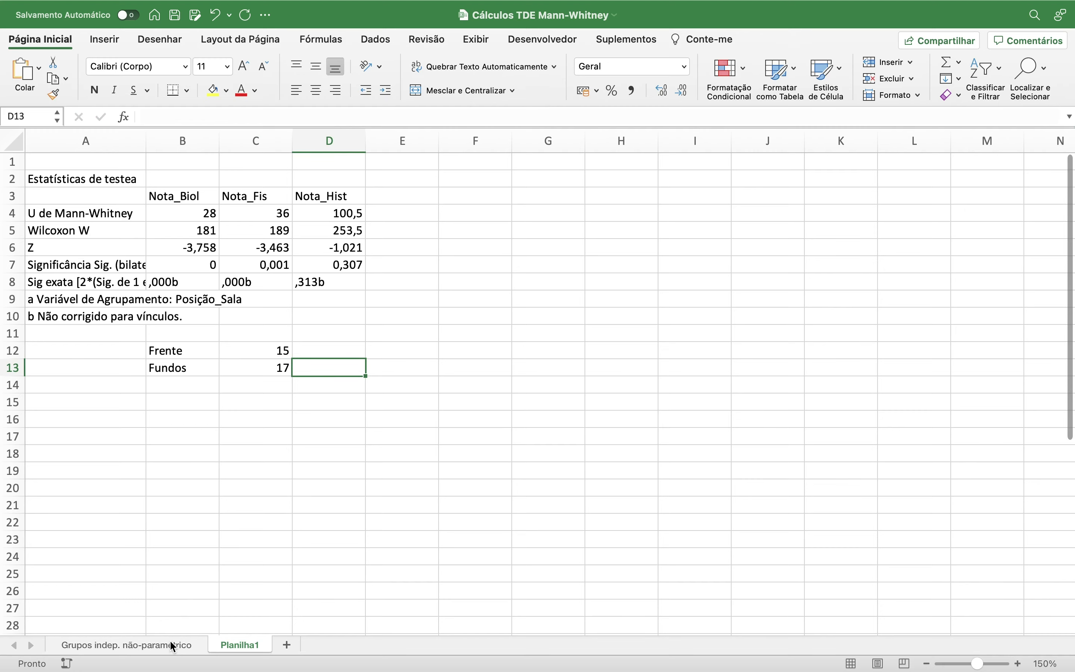
{"action": "left_click", "coordinate": [173, 646]}
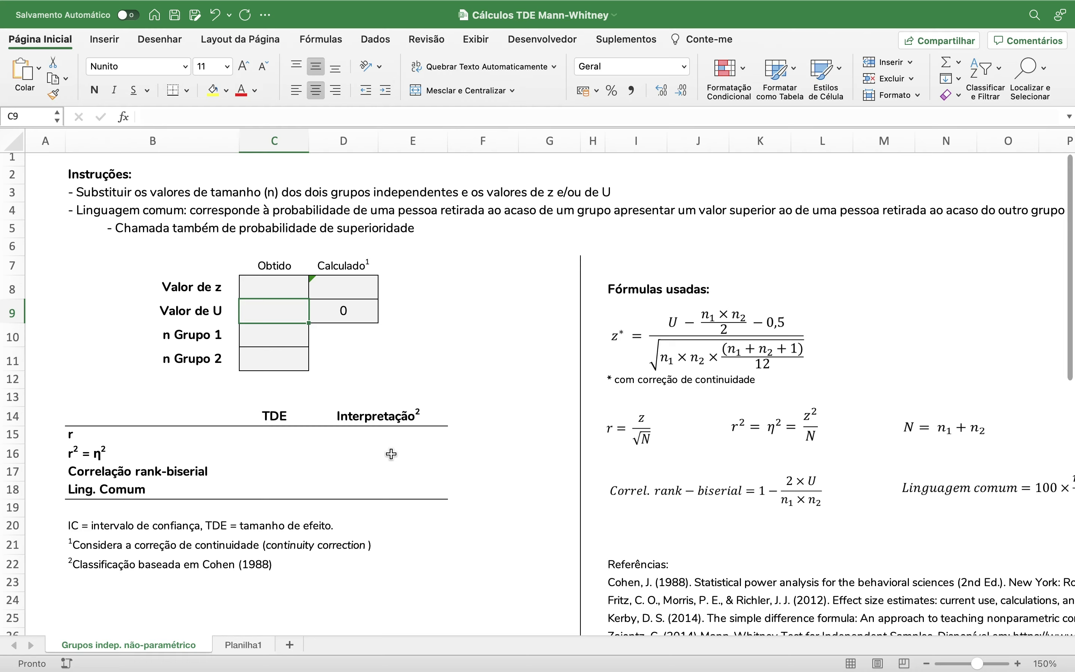
{"action": "left_click", "coordinate": [84, 436]}
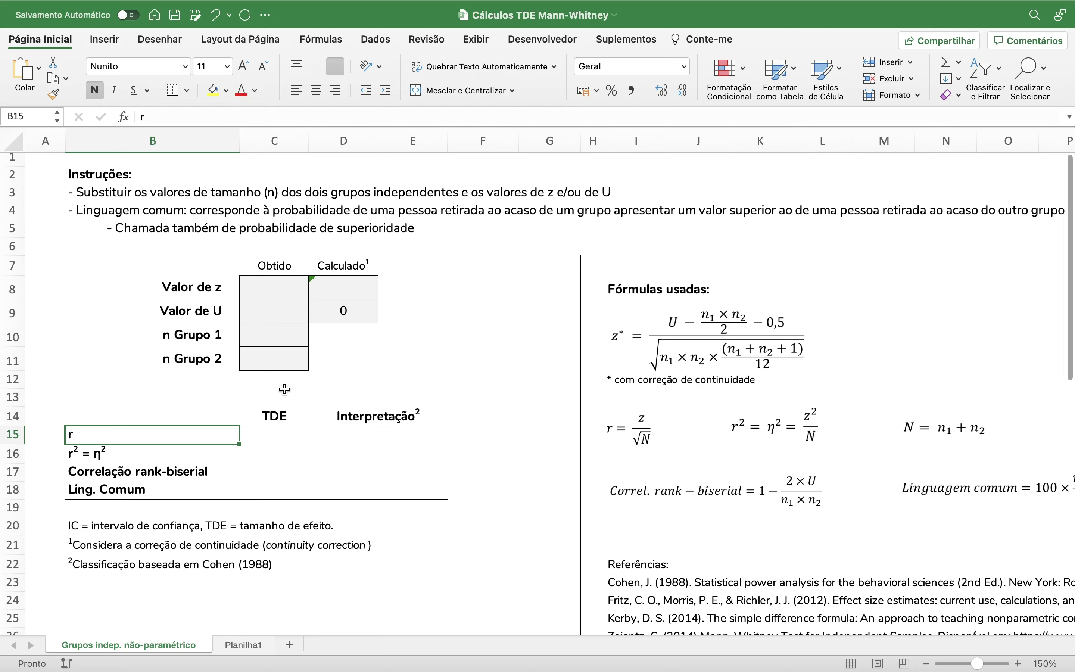
{"action": "left_click", "coordinate": [122, 461]}
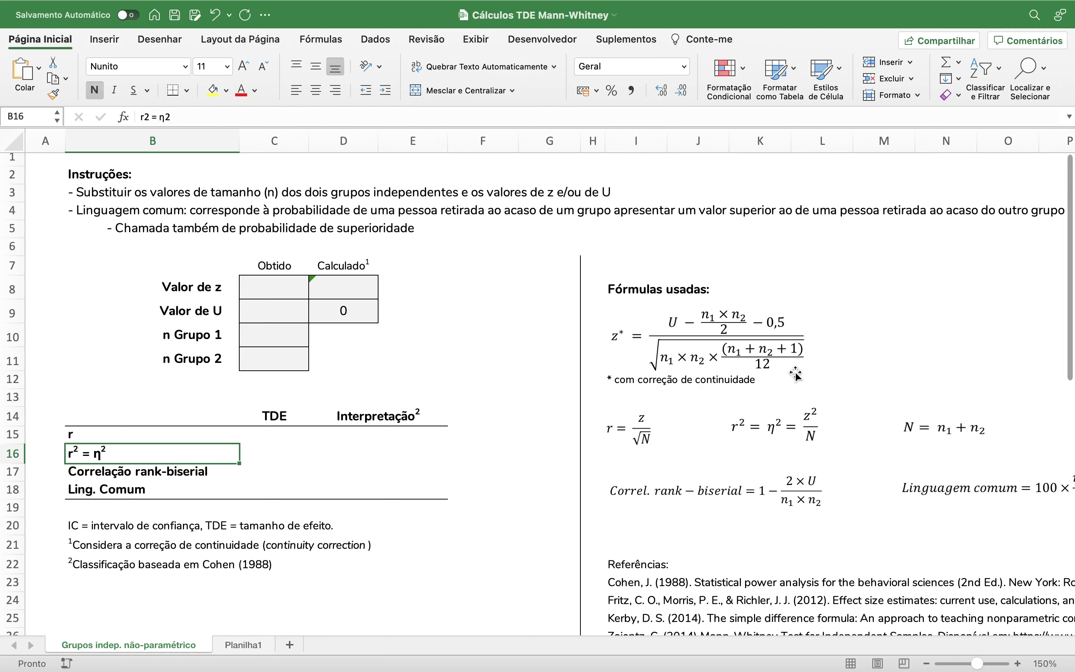
{"action": "scroll", "coordinate": [797, 375], "scroll_direction": "down", "scroll_amount": 2}
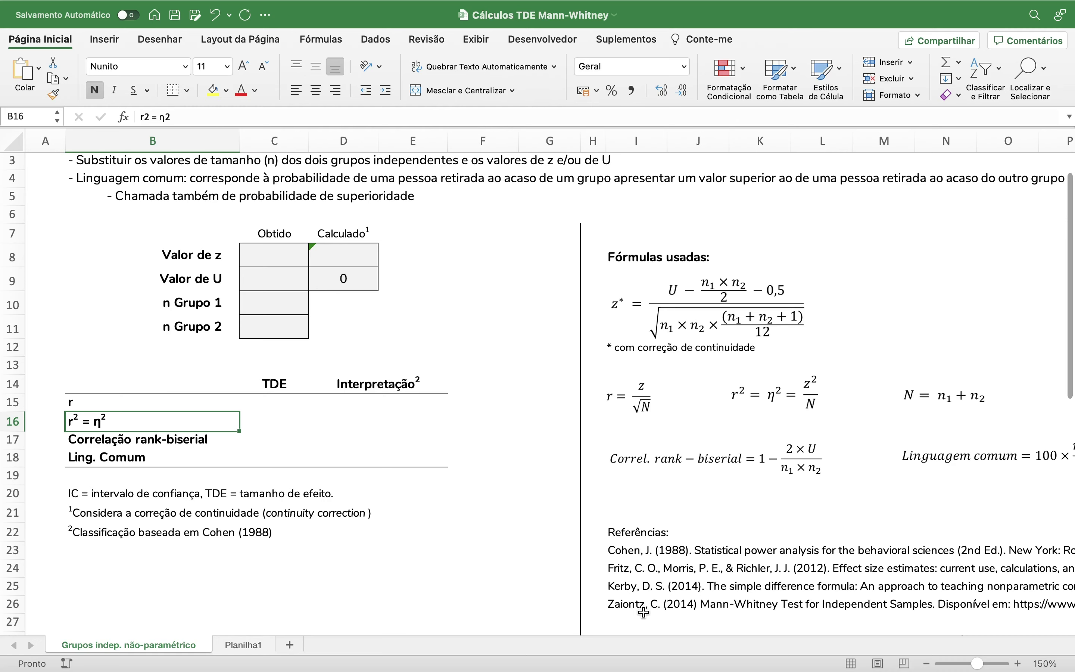
{"action": "scroll", "coordinate": [644, 613], "scroll_direction": "up", "scroll_amount": 1}
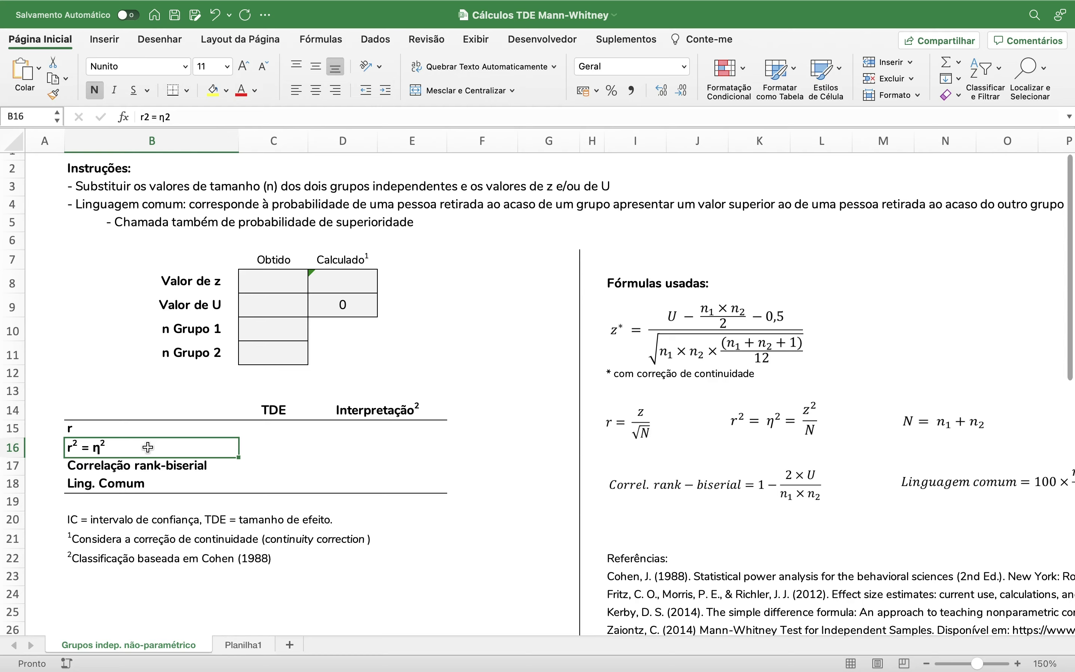
{"action": "left_click", "coordinate": [147, 472]}
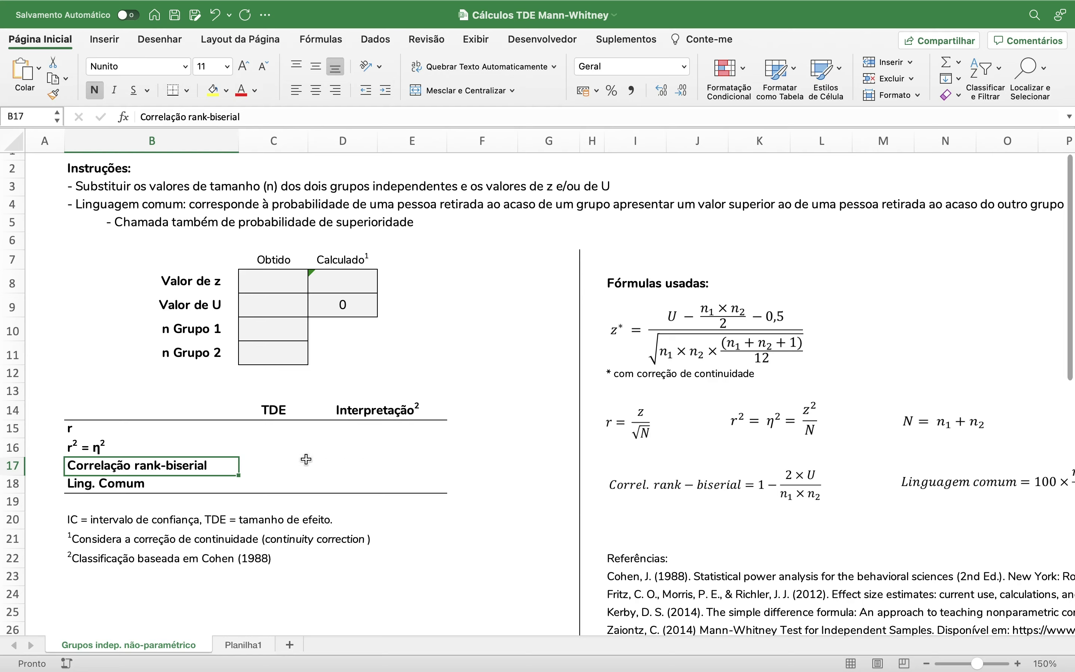
{"action": "left_click", "coordinate": [143, 486]}
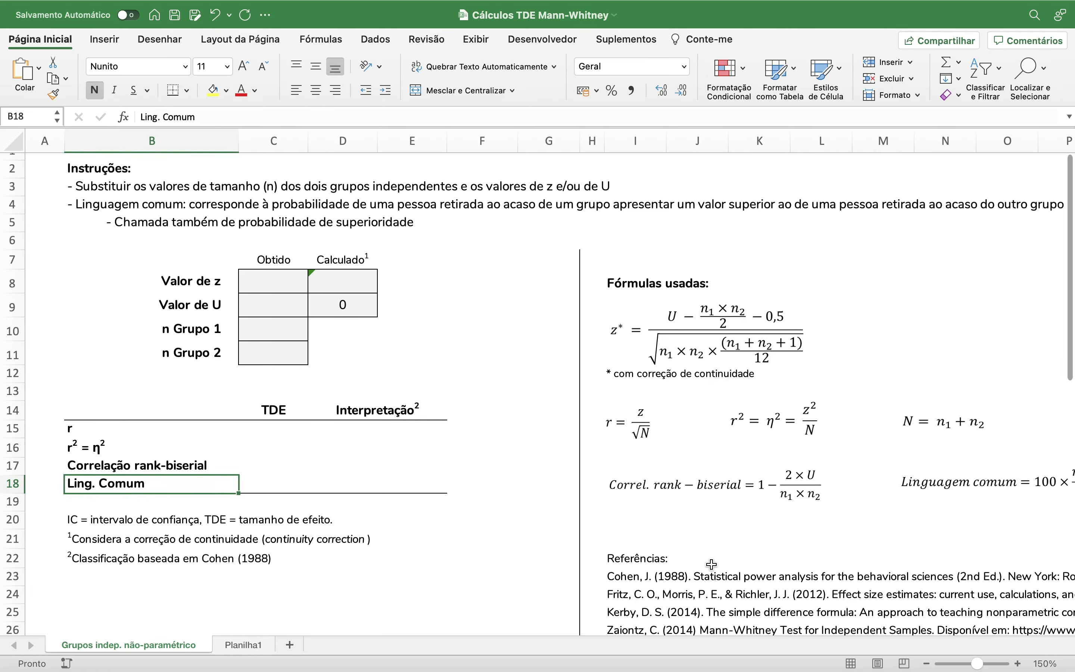
{"action": "scroll", "coordinate": [715, 560], "scroll_direction": "right", "scroll_amount": 2}
{"action": "scroll", "coordinate": [715, 561], "scroll_direction": "down", "scroll_amount": 4}
{"action": "scroll", "coordinate": [715, 561], "scroll_direction": "right", "scroll_amount": 2}
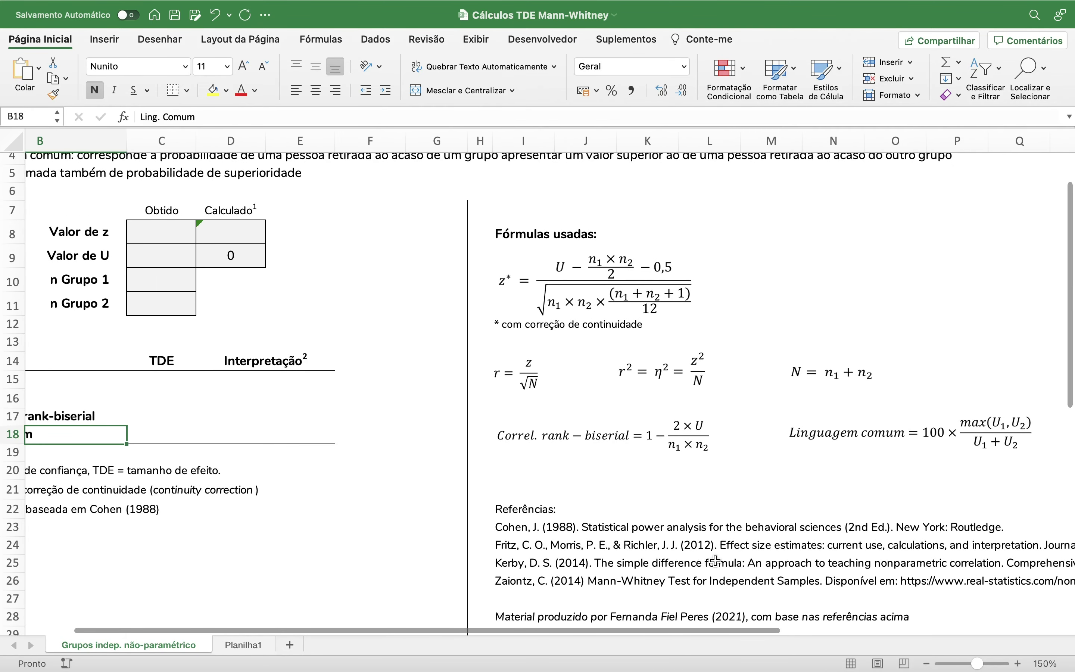
{"action": "scroll", "coordinate": [716, 561], "scroll_direction": "up", "scroll_amount": 1}
{"action": "scroll", "coordinate": [717, 561], "scroll_direction": "right", "scroll_amount": 1}
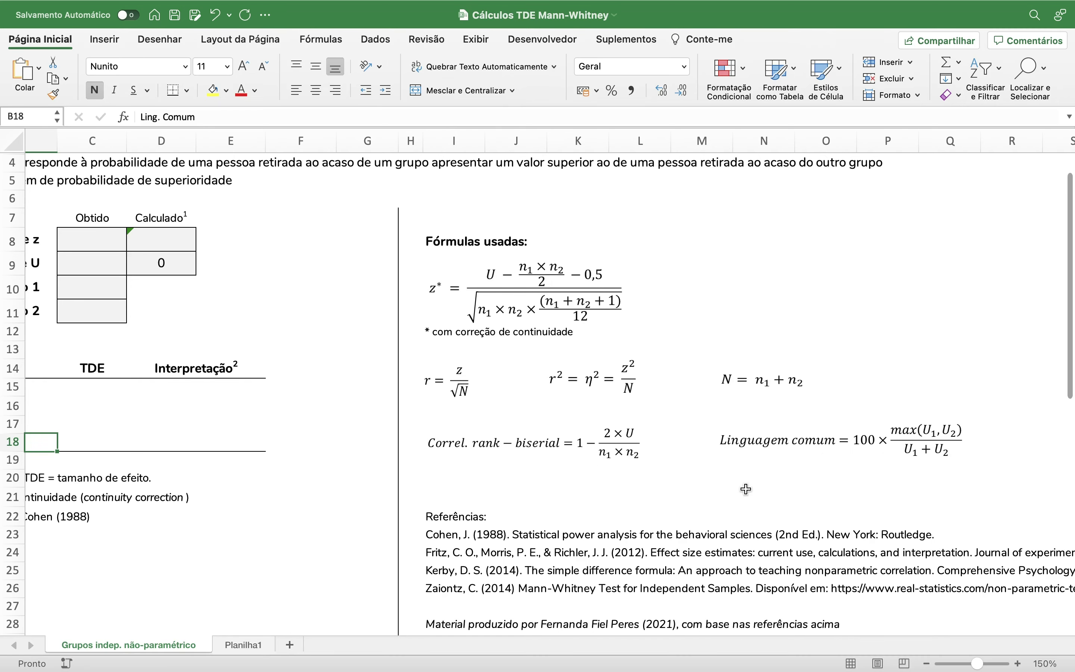
{"action": "scroll", "coordinate": [762, 494], "scroll_direction": "up", "scroll_amount": 2}
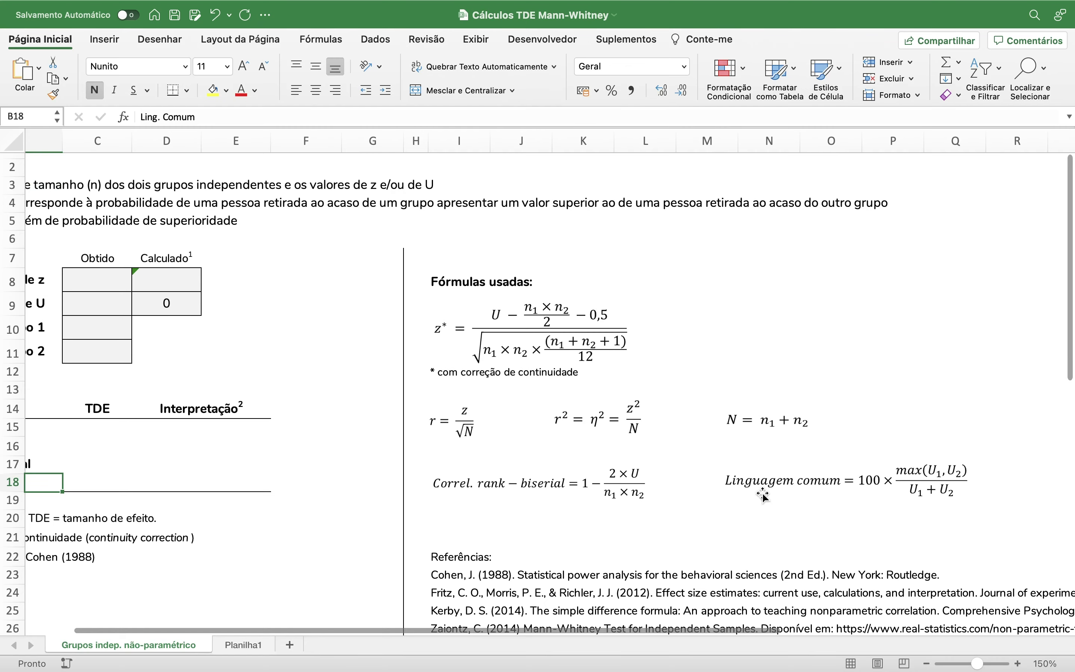
{"action": "scroll", "coordinate": [763, 494], "scroll_direction": "down", "scroll_amount": 2}
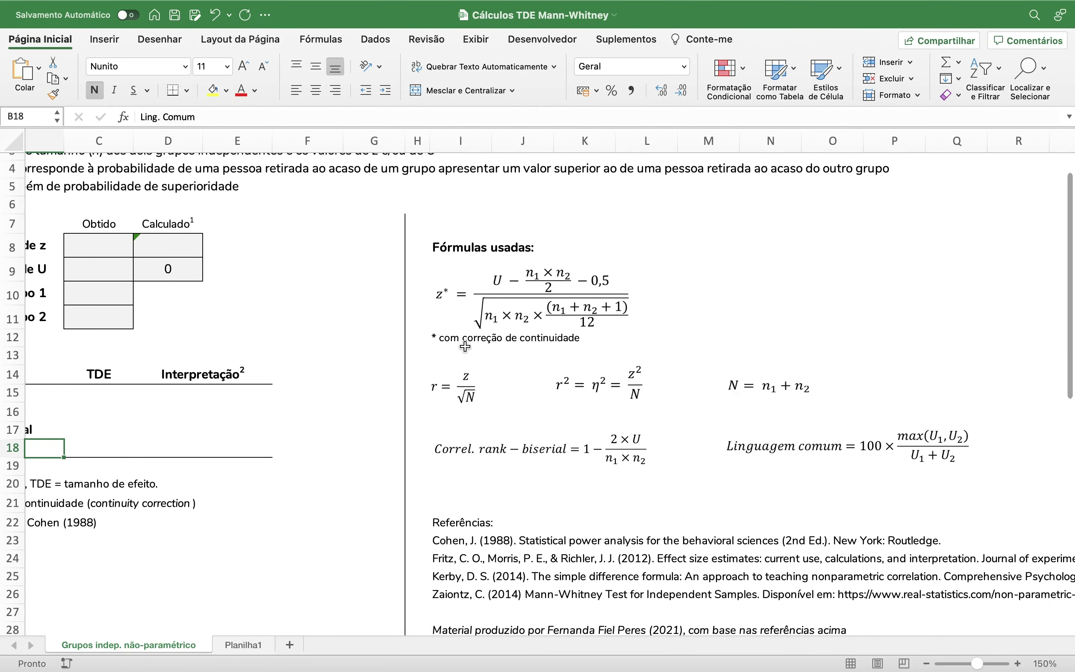
{"action": "scroll", "coordinate": [465, 347], "scroll_direction": "left", "scroll_amount": 2}
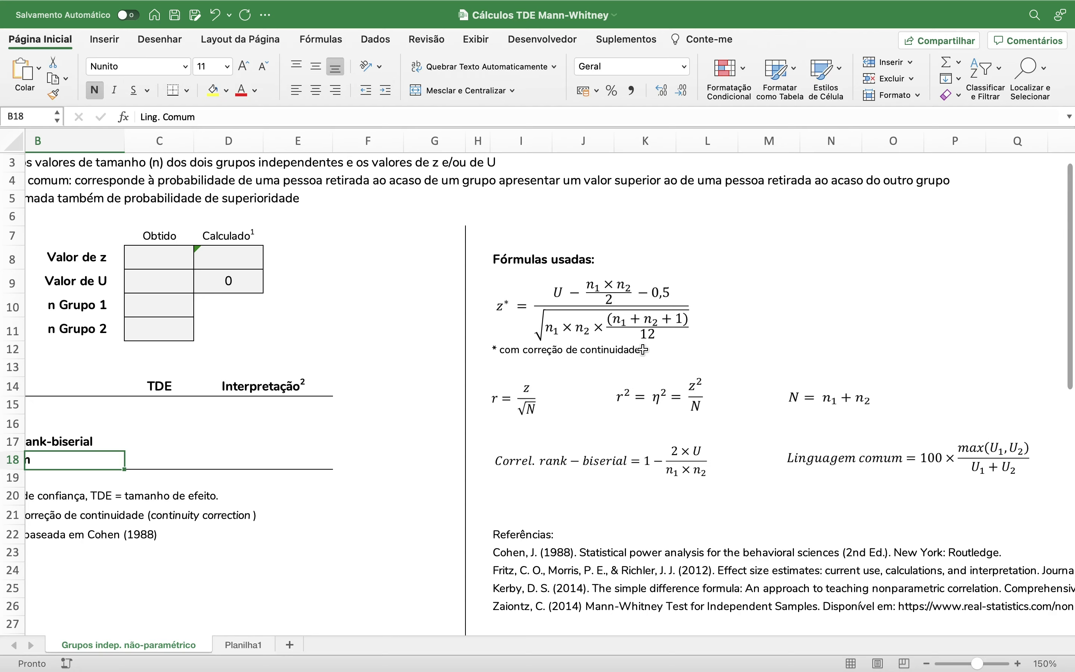
{"action": "left_click", "coordinate": [234, 257]}
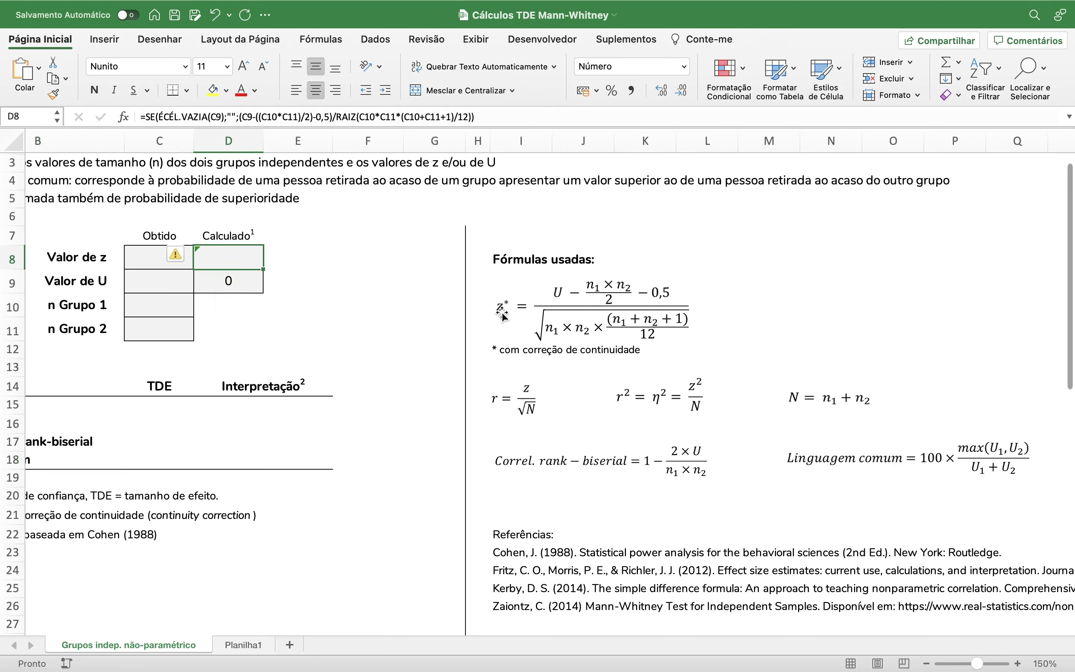
{"action": "left_click", "coordinate": [683, 343]}
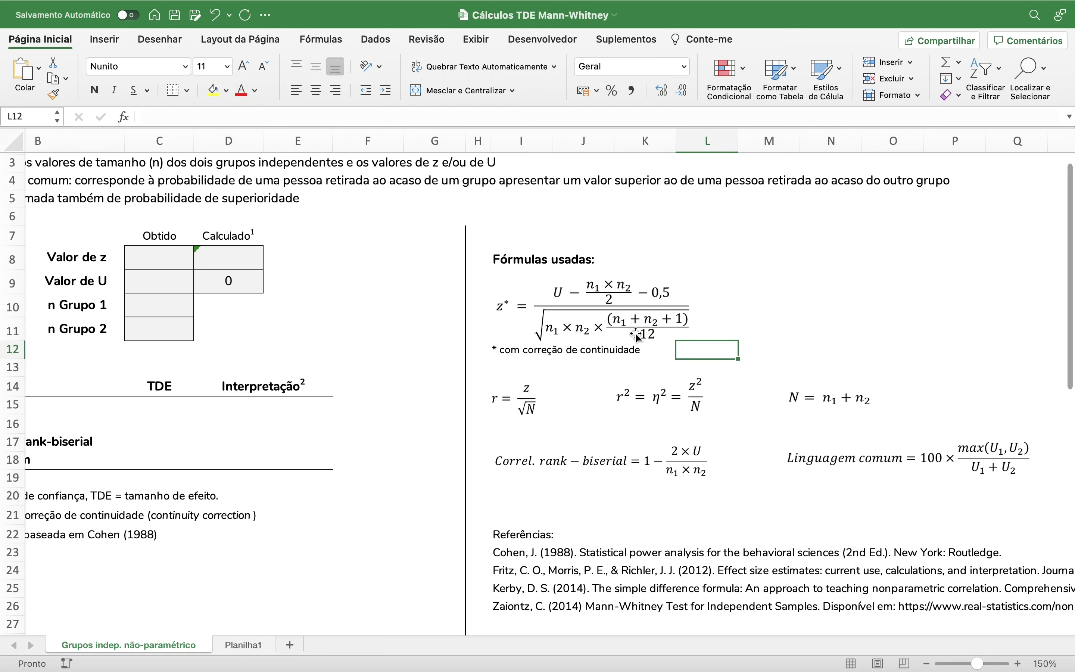
{"action": "scroll", "coordinate": [488, 333], "scroll_direction": "up", "scroll_amount": 2}
{"action": "scroll", "coordinate": [488, 333], "scroll_direction": "left", "scroll_amount": 3}
{"action": "scroll", "coordinate": [489, 337], "scroll_direction": "left", "scroll_amount": 1}
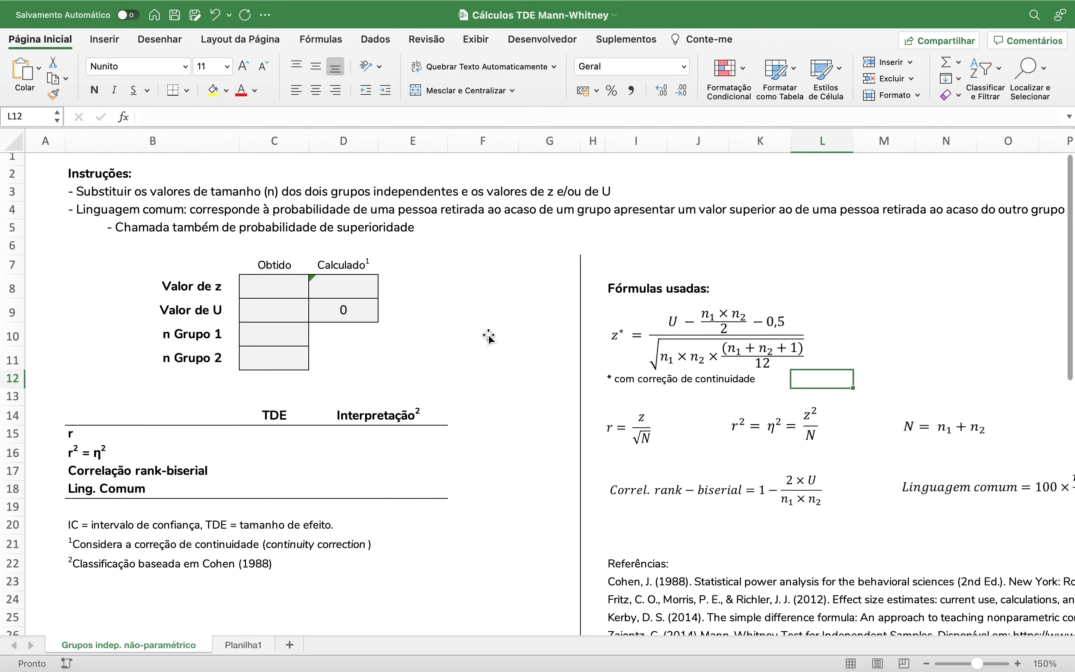
{"action": "left_click", "coordinate": [253, 646]}
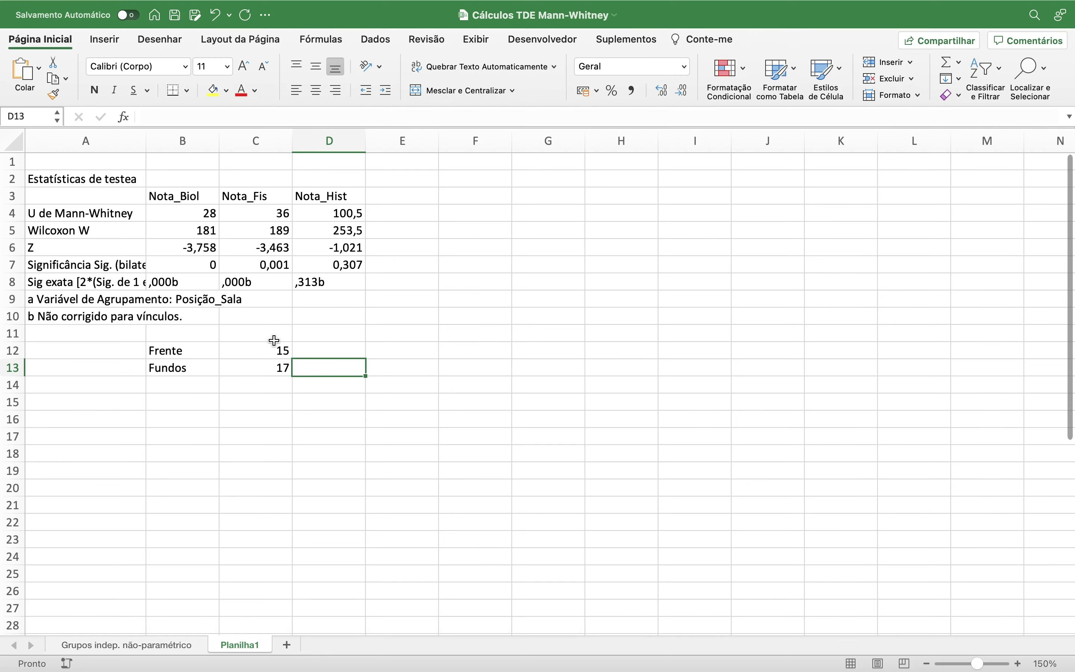
Step: Enter the observed z value -3,758 in the calculator's C8
{"action": "left_click", "coordinate": [127, 649]}
{"action": "left_click", "coordinate": [271, 287]}
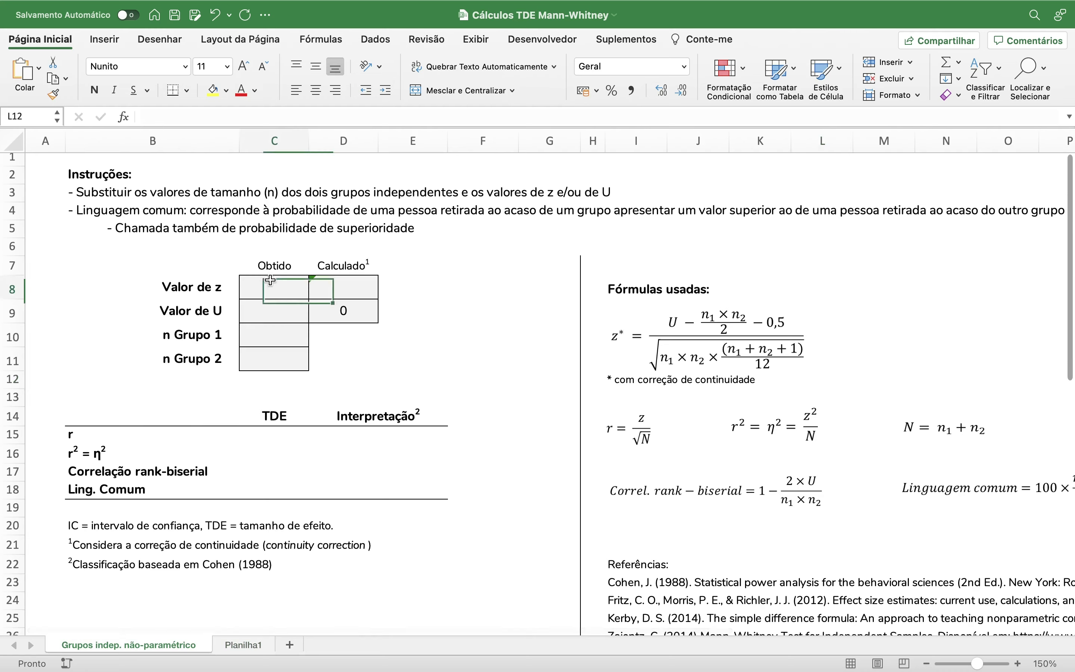
{"action": "type", "text": "-3,758"}
{"action": "key", "text": "Return"}
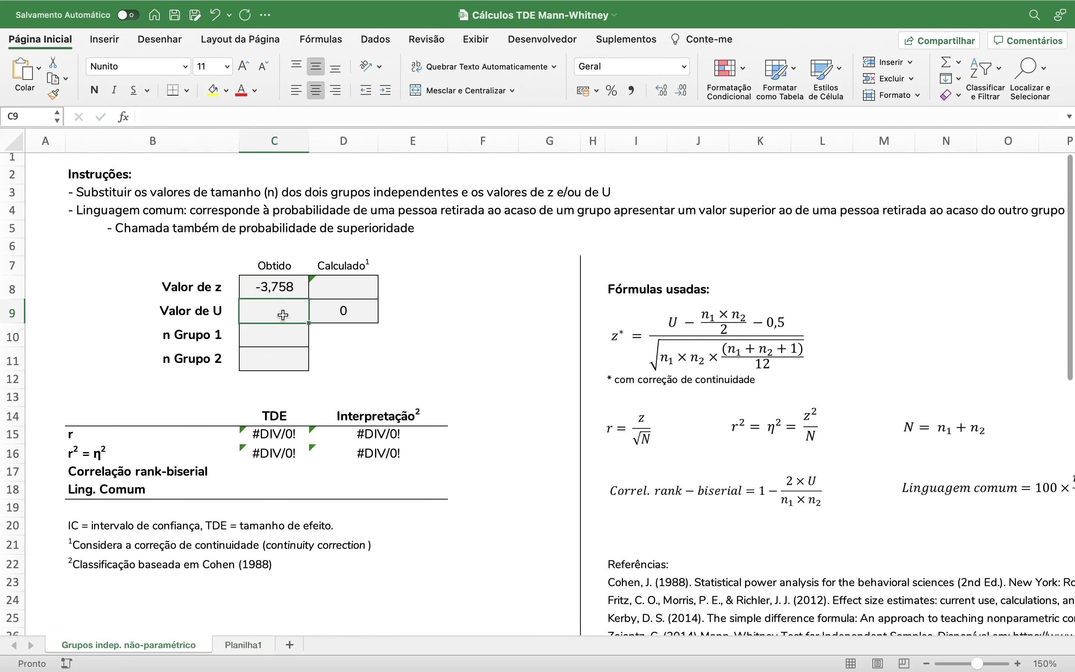
Step: Enter group sizes 15 and 17, yielding r 0,66 and r² 0,44, both Grande
{"action": "left_click", "coordinate": [243, 643]}
{"action": "left_click", "coordinate": [175, 644]}
{"action": "left_click", "coordinate": [288, 343]}
{"action": "type", "text": "15"}
{"action": "key", "text": "Return"}
{"action": "type", "text": "17"}
{"action": "key", "text": "Return"}
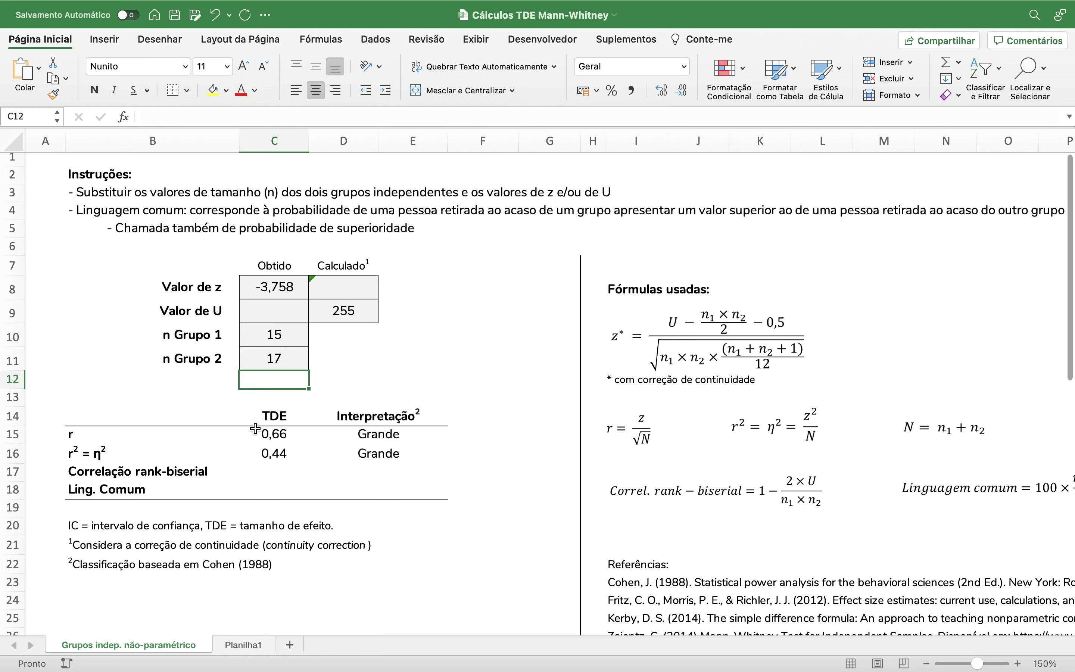
{"action": "left_click", "coordinate": [272, 435]}
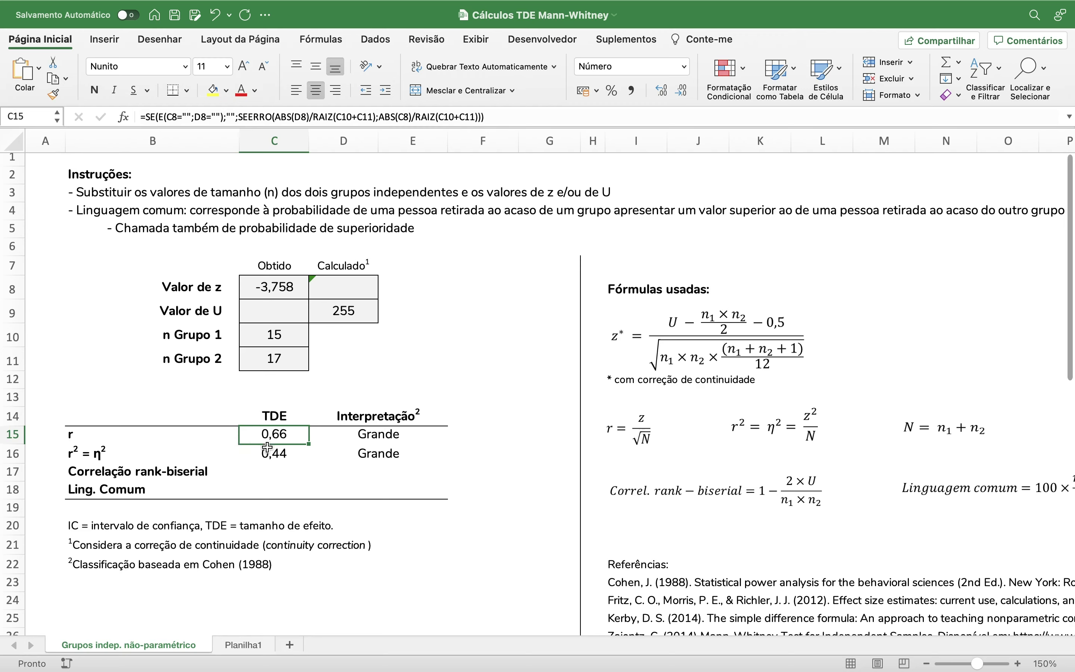
{"action": "left_click", "coordinate": [267, 454]}
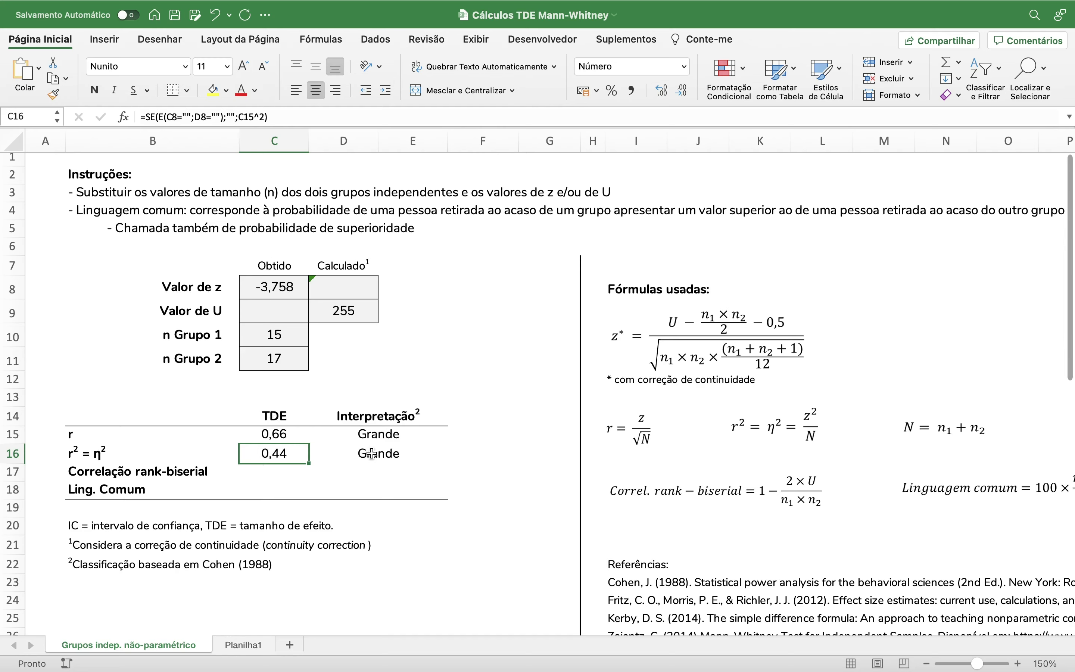
{"action": "left_click", "coordinate": [379, 443]}
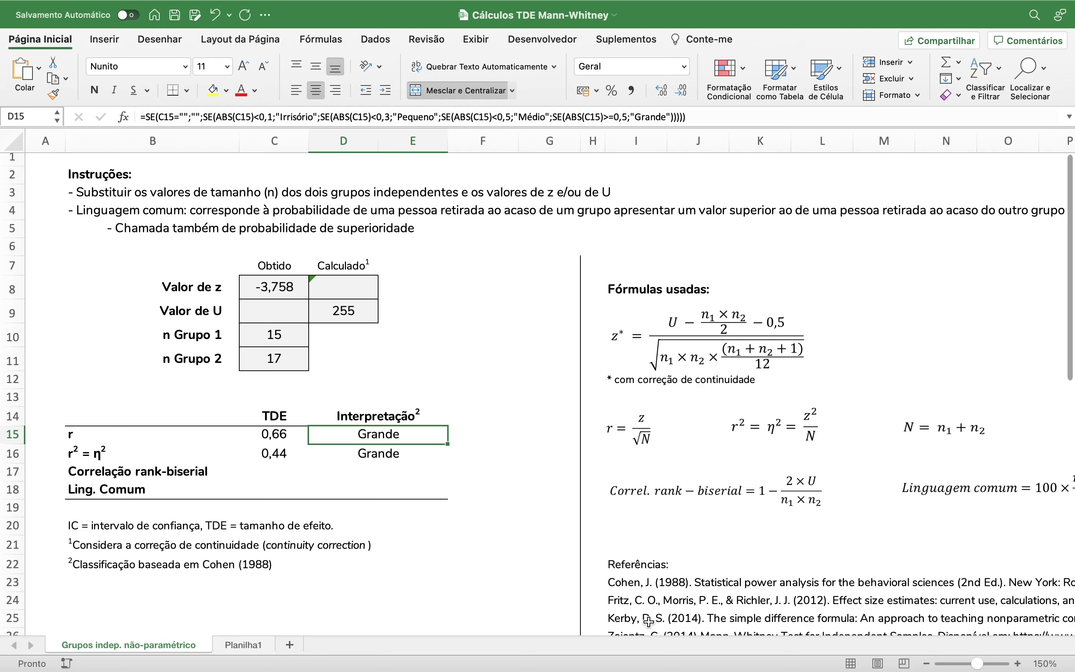
{"action": "left_click", "coordinate": [633, 586]}
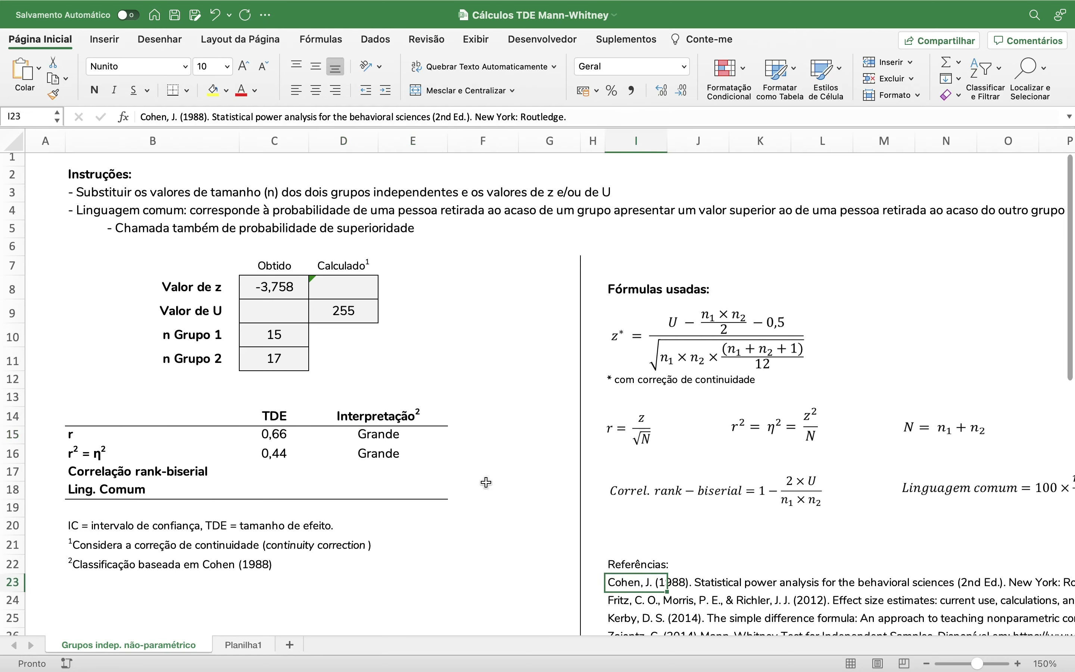
{"action": "left_click", "coordinate": [405, 438]}
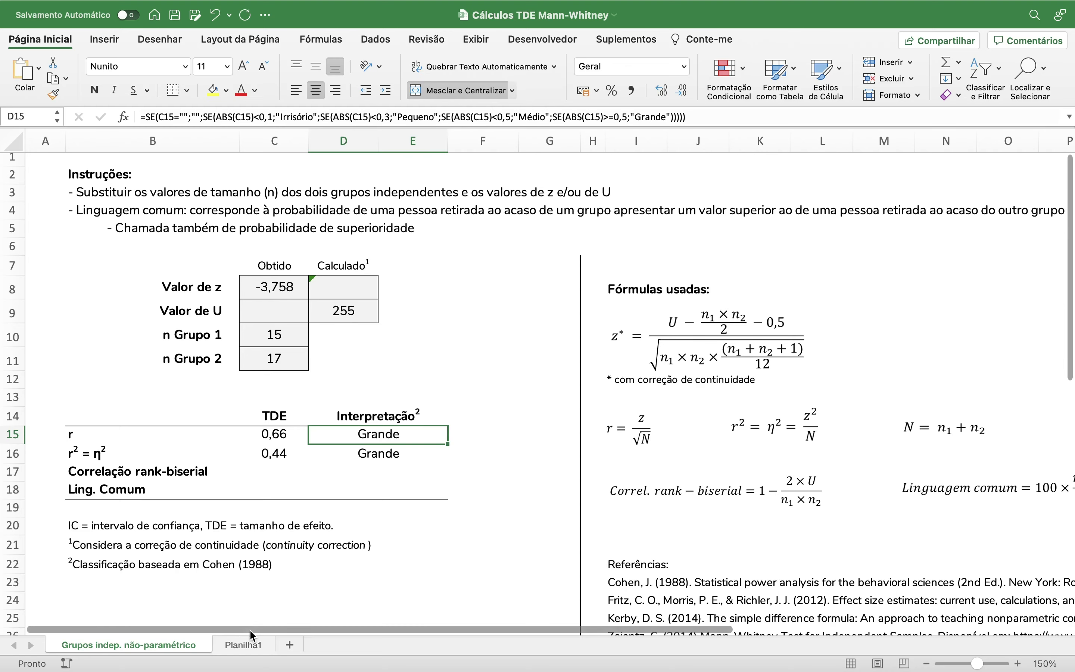
{"action": "left_click", "coordinate": [243, 646]}
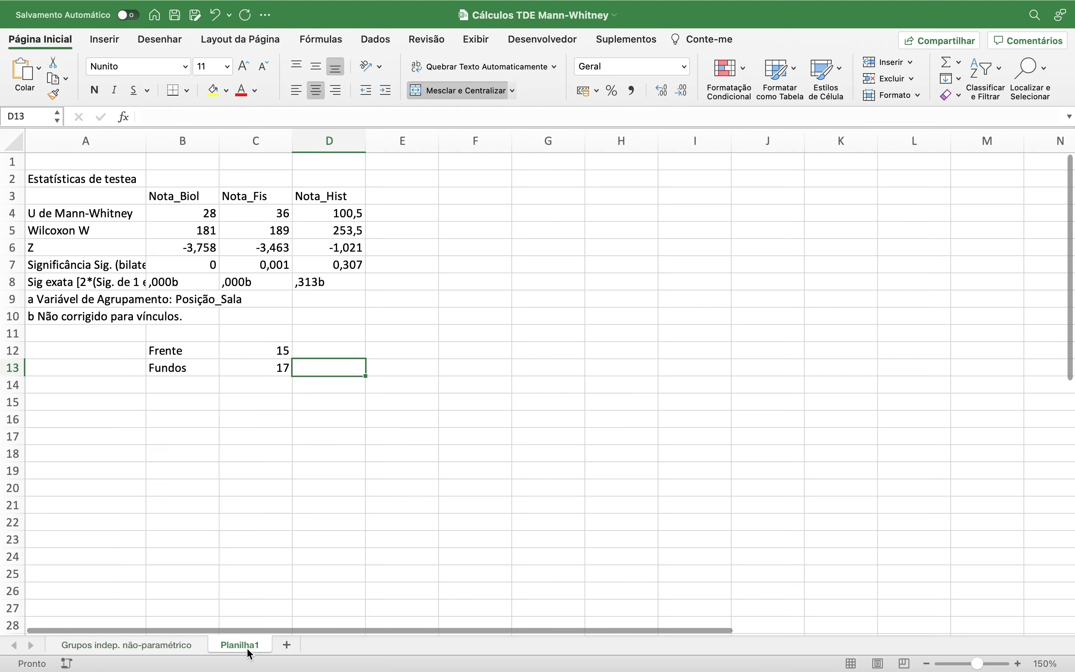
Step: Enter Nota_Biol's U of 28 in C9, giving rank-biserial 0,78 and common-language 89,0%
{"action": "left_click", "coordinate": [194, 212]}
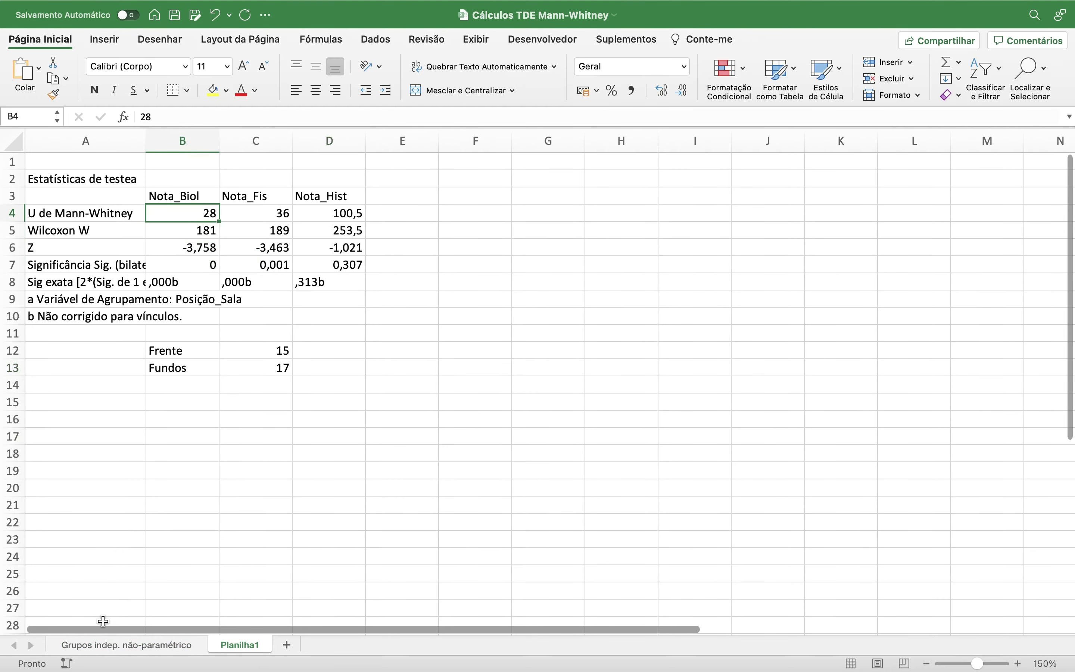
{"action": "left_click", "coordinate": [124, 647]}
{"action": "left_click", "coordinate": [258, 304]}
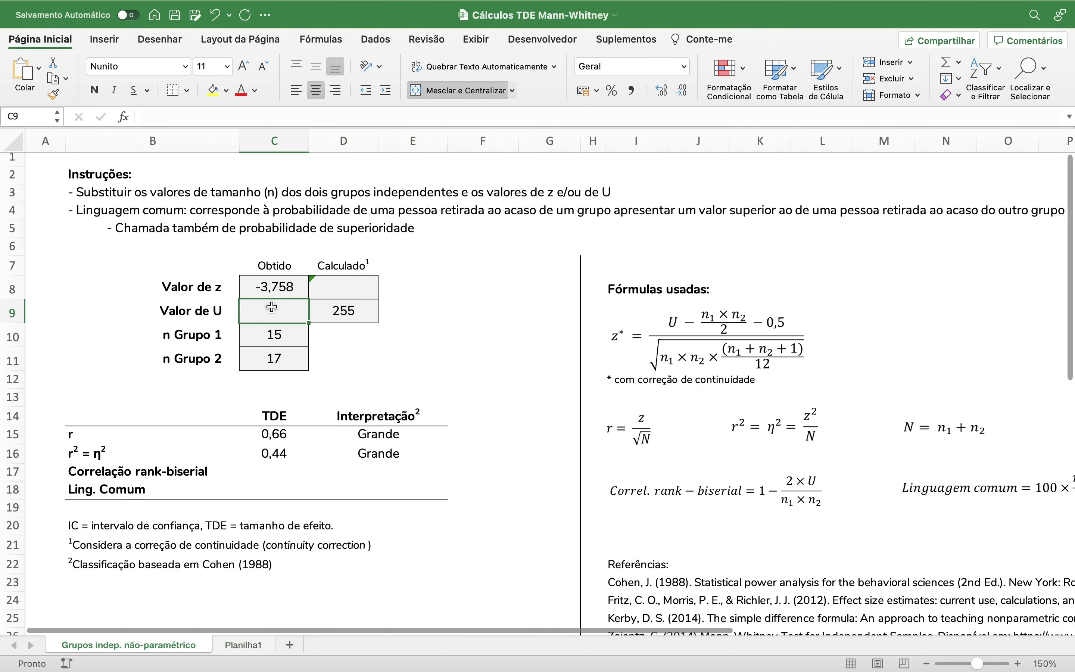
{"action": "type", "text": "28"}
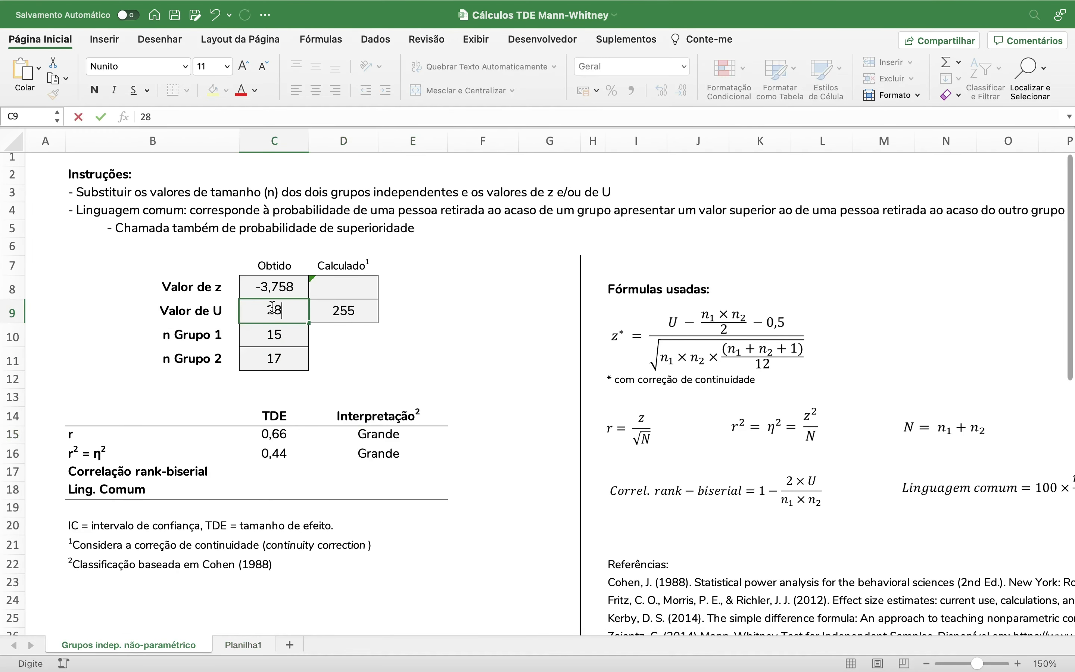
{"action": "key", "text": "Return"}
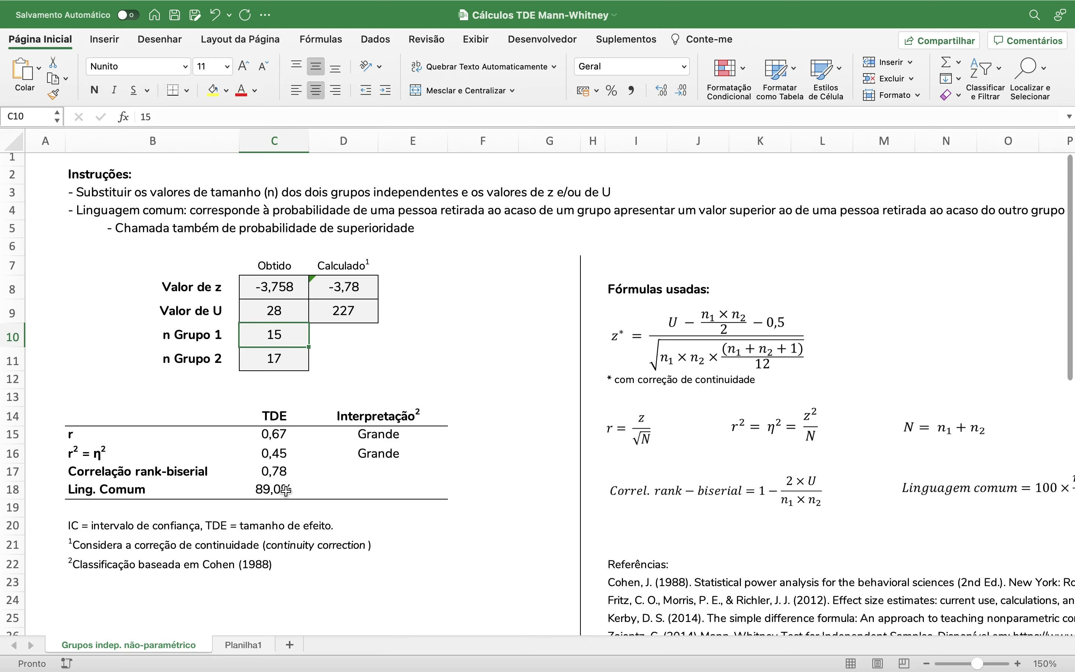
{"action": "left_click", "coordinate": [268, 469]}
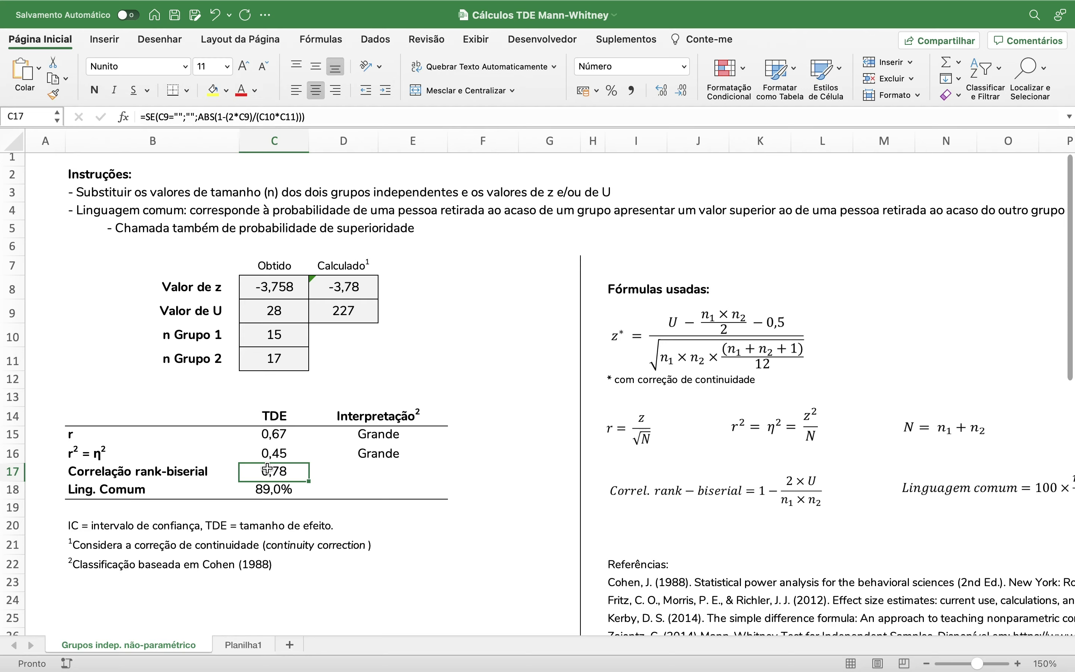
{"action": "left_click", "coordinate": [323, 483]}
{"action": "left_click", "coordinate": [380, 473]}
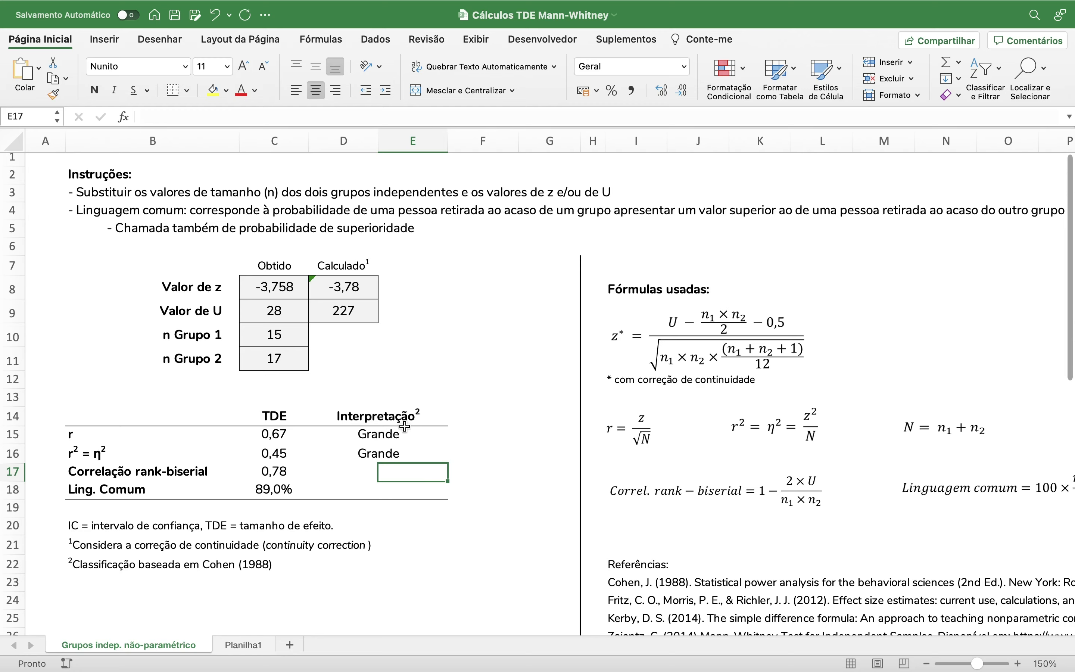
{"action": "left_click", "coordinate": [283, 470]}
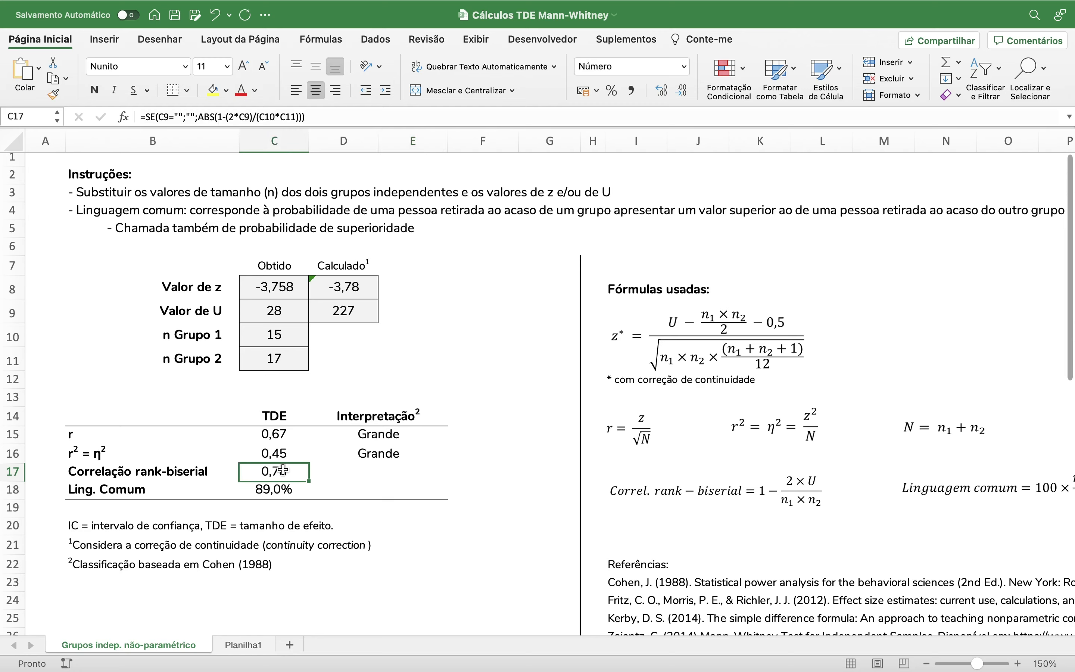
{"action": "left_click", "coordinate": [271, 489]}
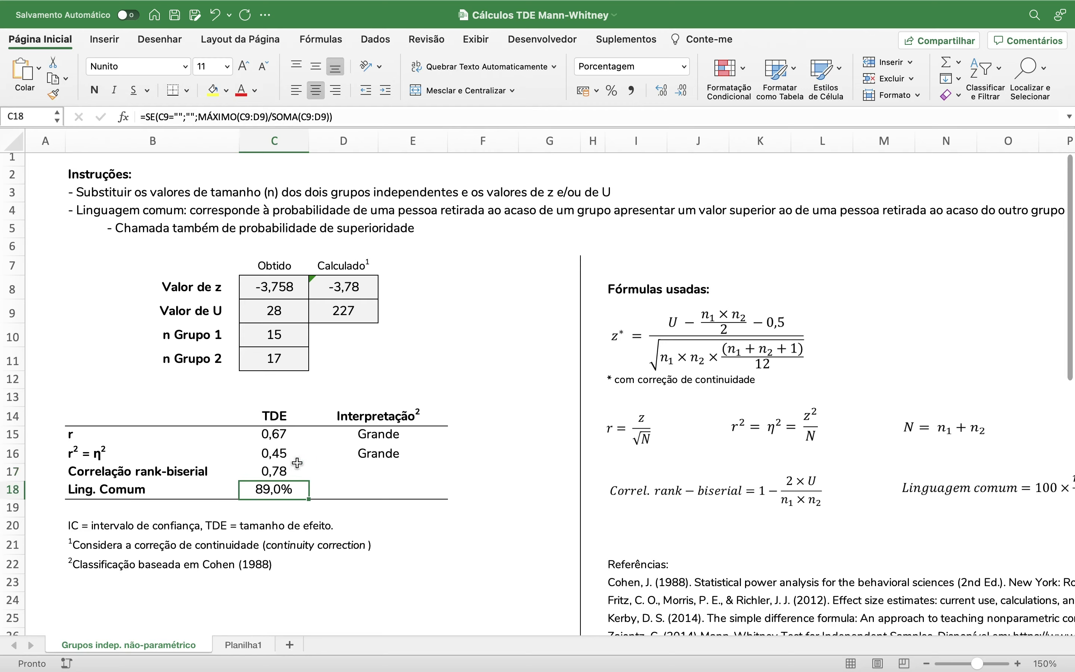
{"action": "scroll", "coordinate": [466, 324], "scroll_direction": "right", "scroll_amount": 2}
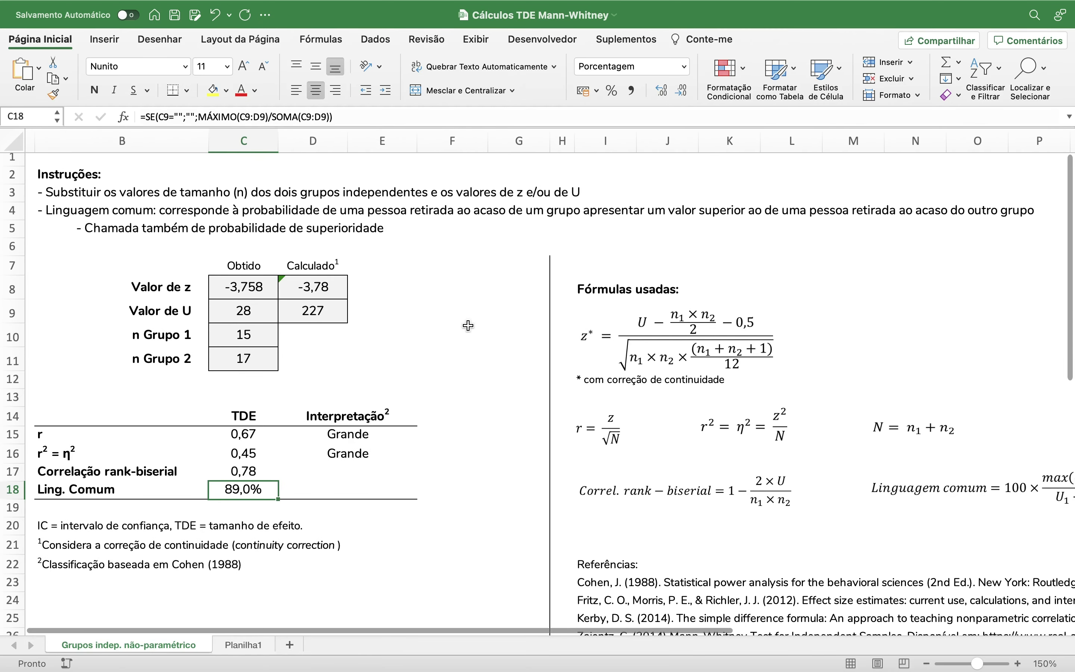
{"action": "scroll", "coordinate": [469, 326], "scroll_direction": "left", "scroll_amount": 2}
{"action": "scroll", "coordinate": [469, 326], "scroll_direction": "right", "scroll_amount": 1}
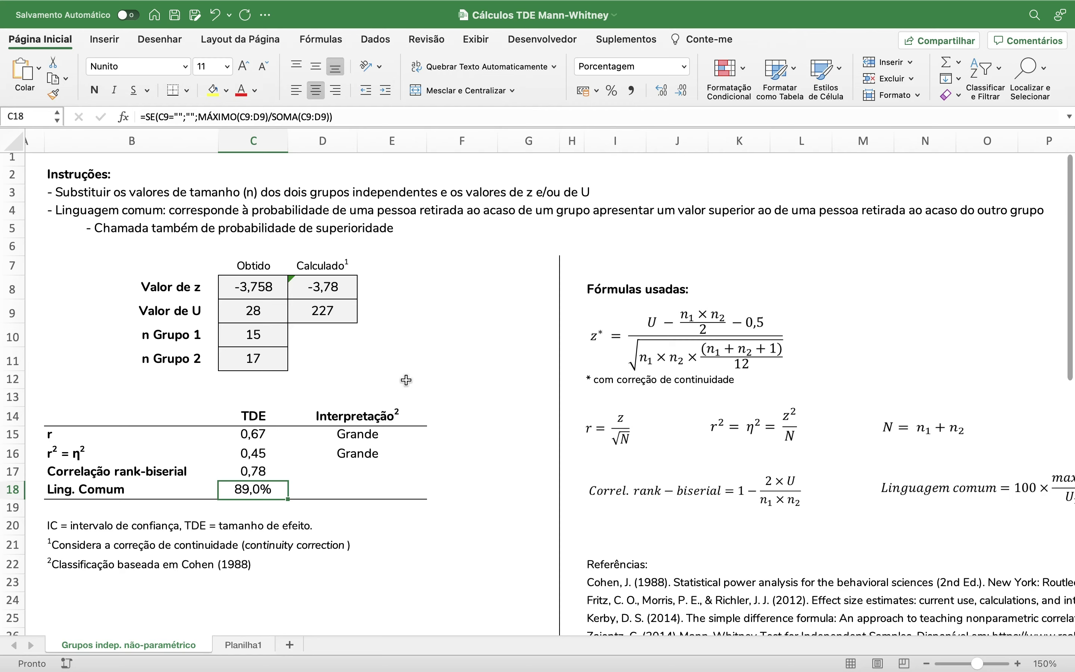
{"action": "left_click", "coordinate": [329, 294]}
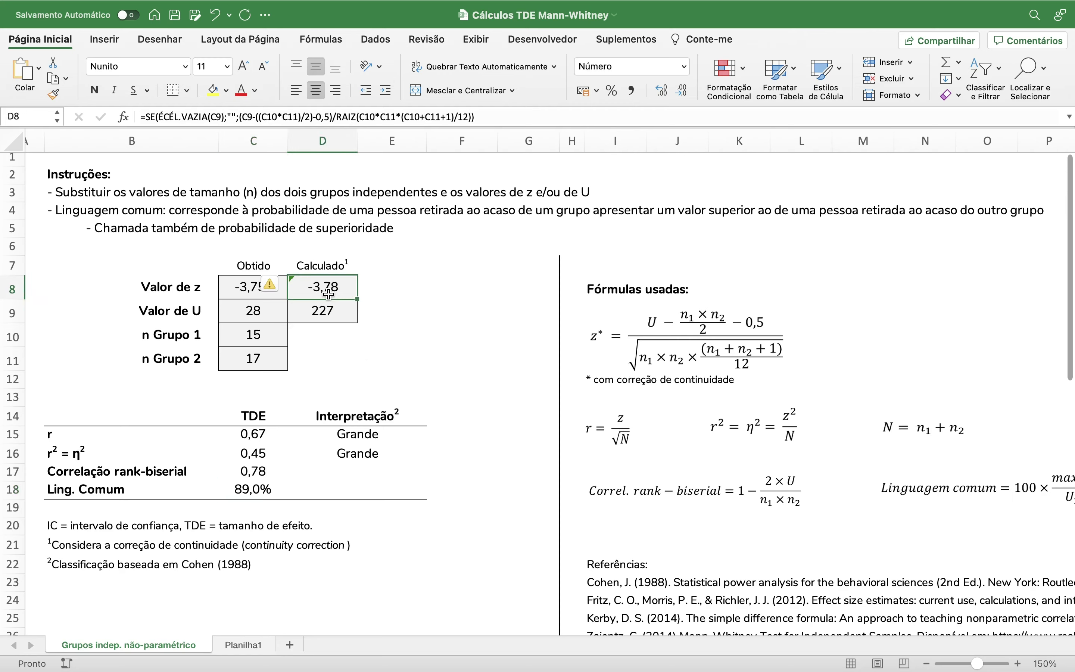
Step: Inspect the entered z value and the formulas behind the r and r² results
{"action": "left_click", "coordinate": [234, 289]}
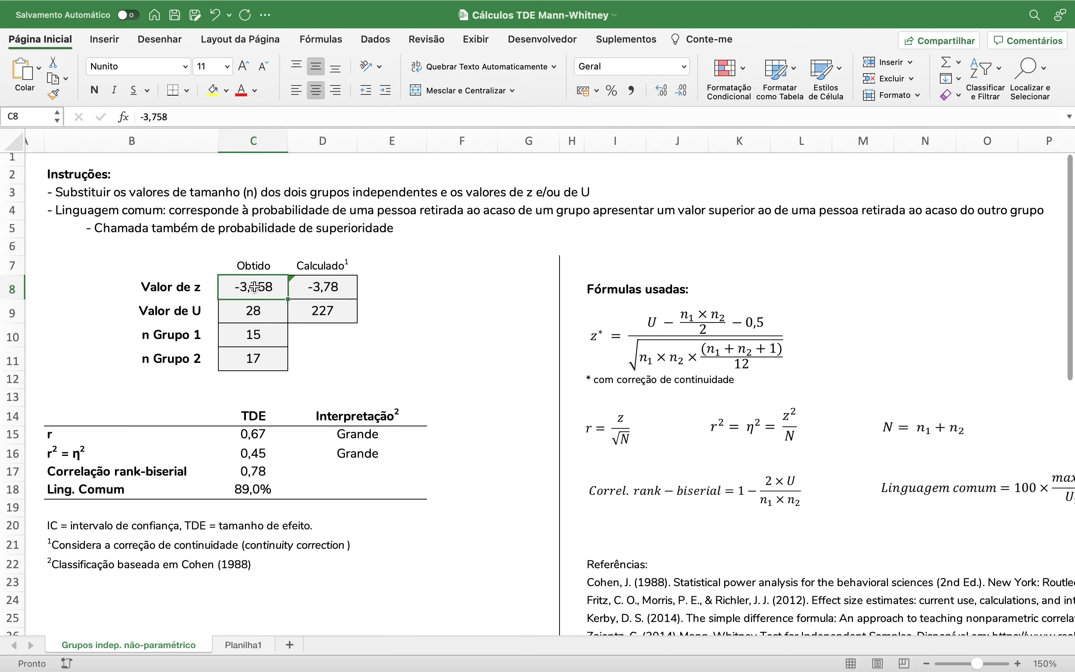
{"action": "left_click", "coordinate": [246, 435]}
{"action": "left_click", "coordinate": [247, 452]}
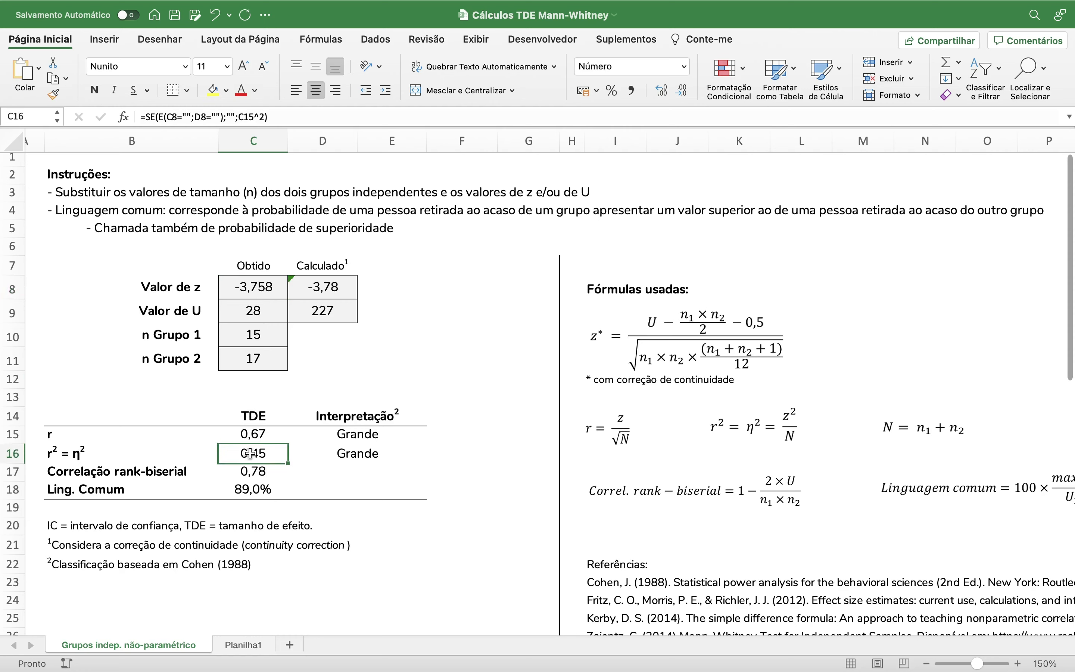
{"action": "left_click", "coordinate": [257, 441]}
{"action": "left_click_drag", "start_coordinate": [257, 441], "coordinate": [257, 453]}
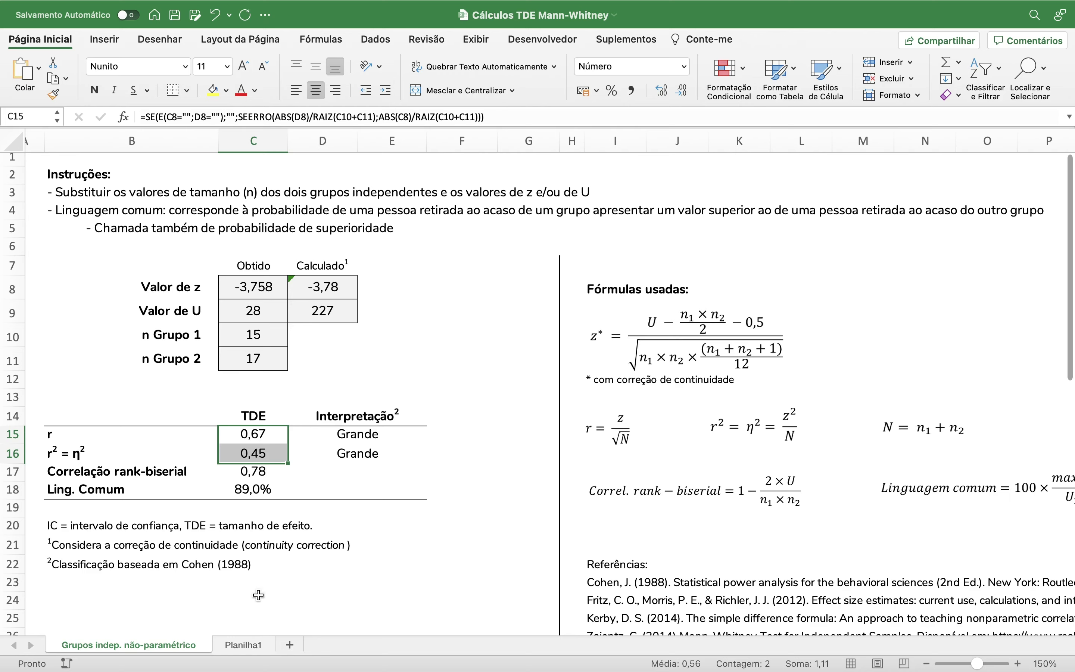
Step: Delete the z and U values in C8:C9 so every effect-size result goes blank
{"action": "left_click", "coordinate": [267, 287]}
{"action": "left_click_drag", "start_coordinate": [267, 287], "coordinate": [267, 329]}
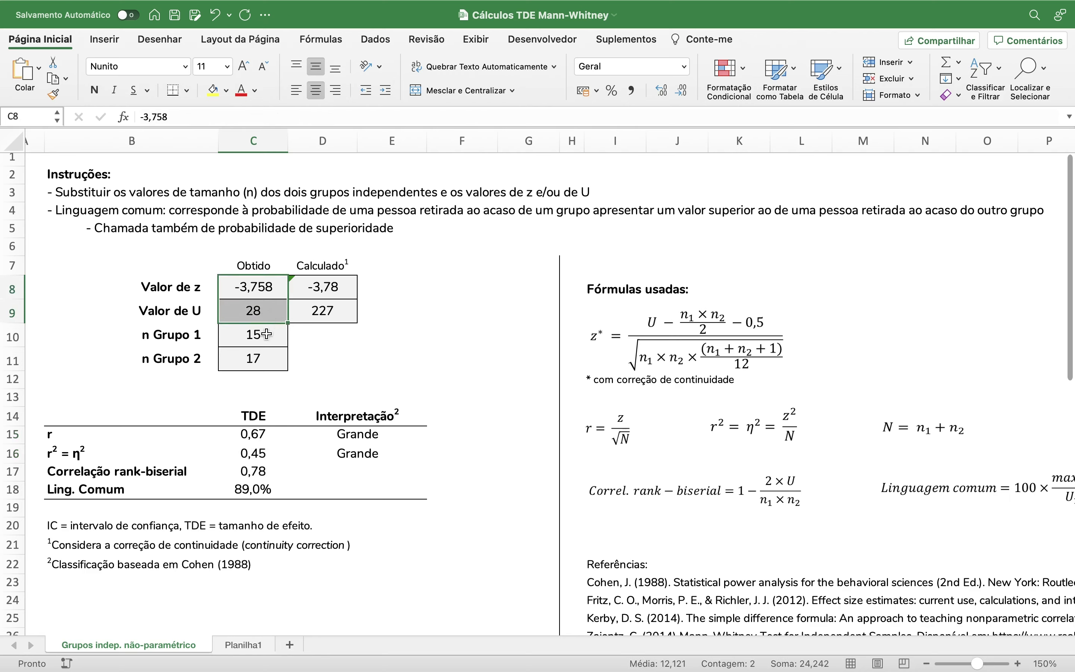
{"action": "left_click_drag", "start_coordinate": [267, 287], "coordinate": [267, 301]}
{"action": "key", "text": "Delete"}
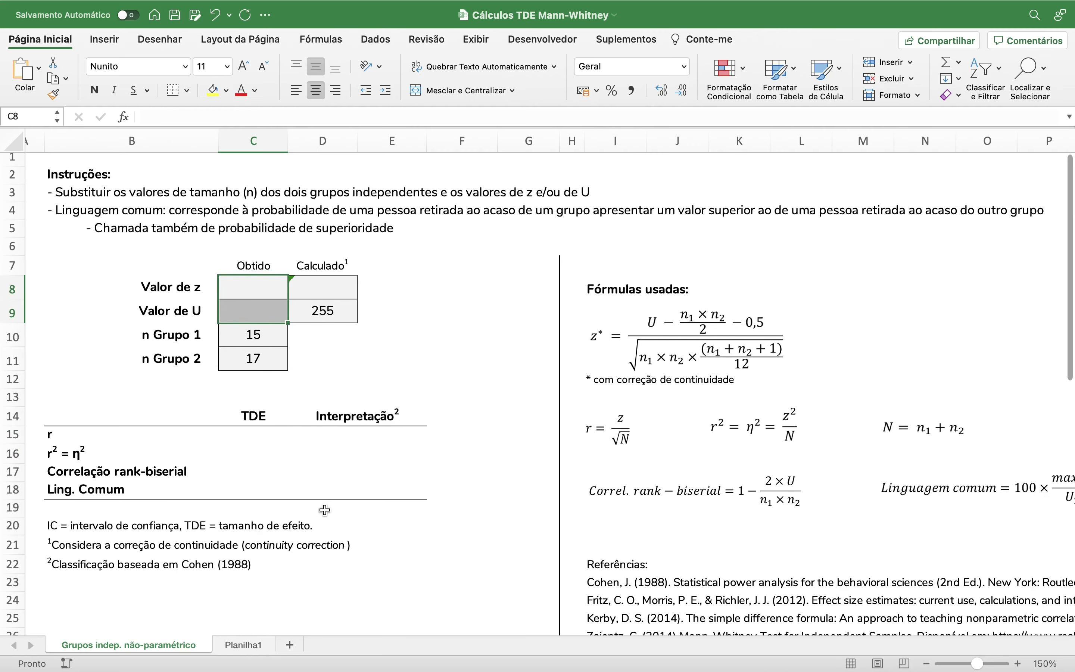
Step: Copy the Nota_Hist z of -1,021 from Planilha1 into C8, then check the interpretation formulas
{"action": "left_click", "coordinate": [255, 646]}
{"action": "left_click", "coordinate": [331, 248]}
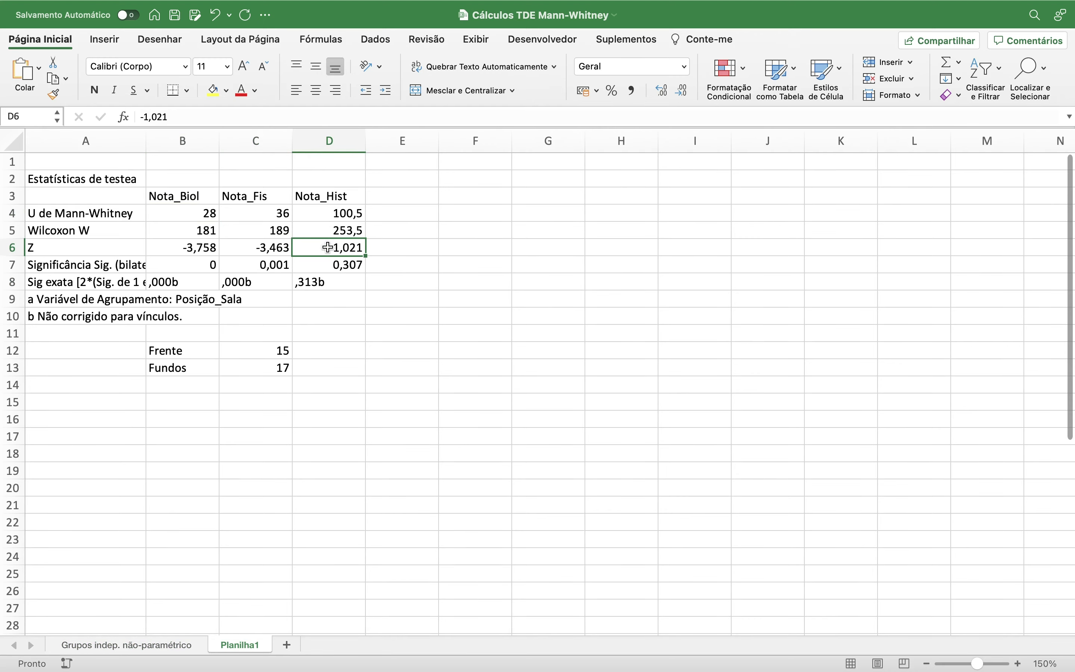
{"action": "left_click", "coordinate": [156, 642]}
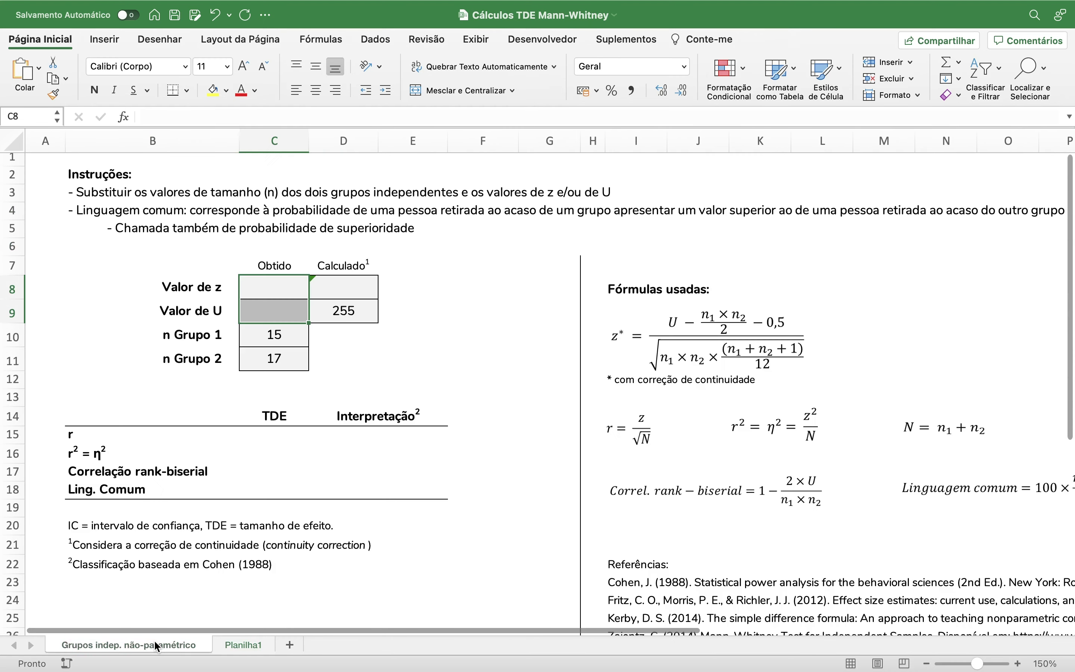
{"action": "left_click", "coordinate": [262, 290]}
{"action": "type", "text": "-"}
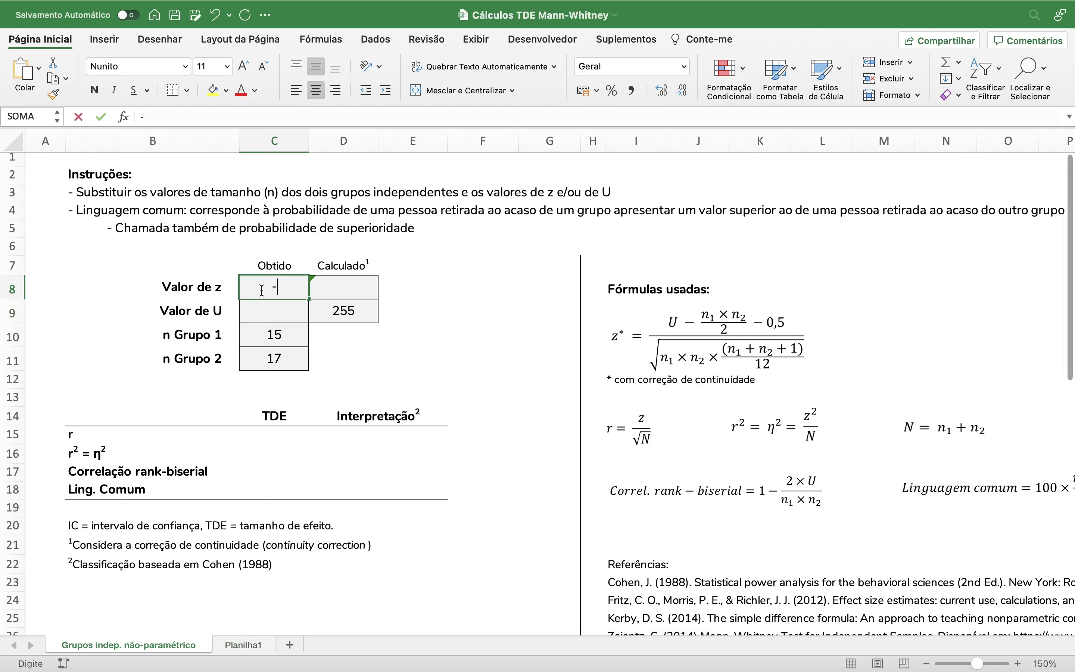
{"action": "type", "text": "1,021"}
{"action": "left_click_drag", "start_coordinate": [273, 298], "coordinate": [351, 325]}
{"action": "left_click", "coordinate": [352, 325]}
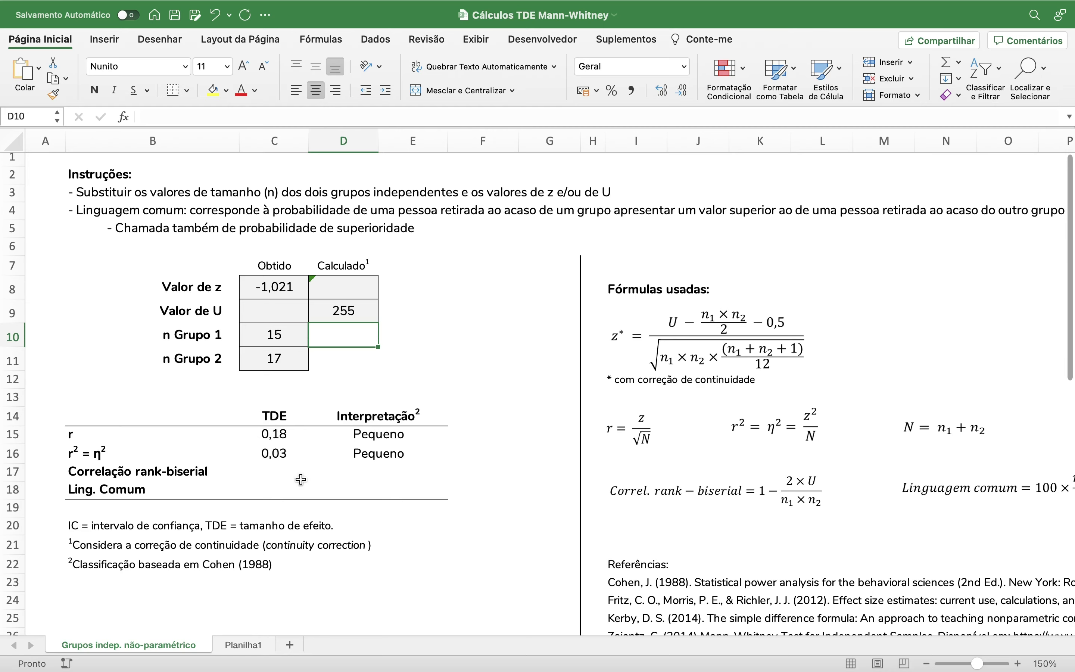
{"action": "left_click", "coordinate": [410, 441]}
{"action": "left_click", "coordinate": [404, 446]}
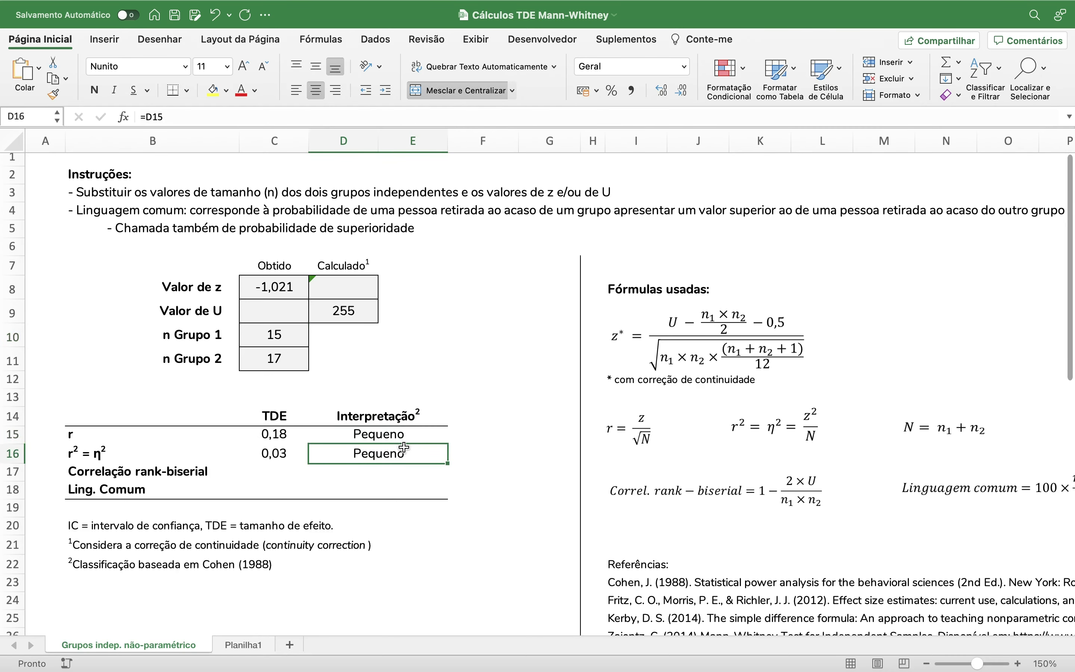
Step: Enter the Nota_Hist U of 100,5 from Planilha1 into C9
{"action": "left_click", "coordinate": [249, 643]}
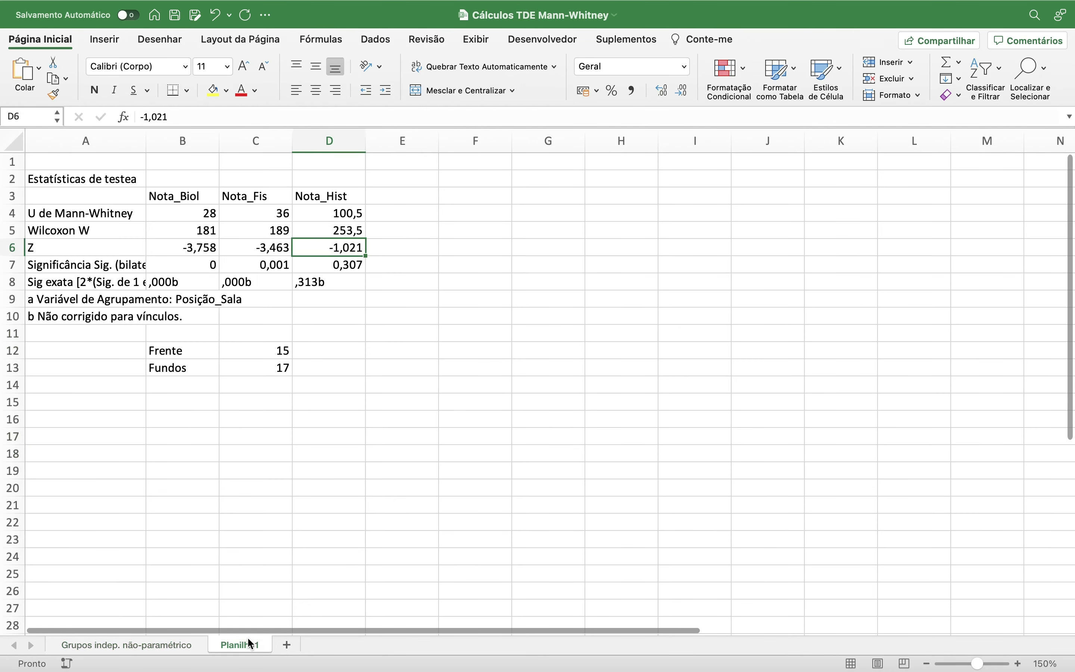
{"action": "left_click", "coordinate": [349, 212]}
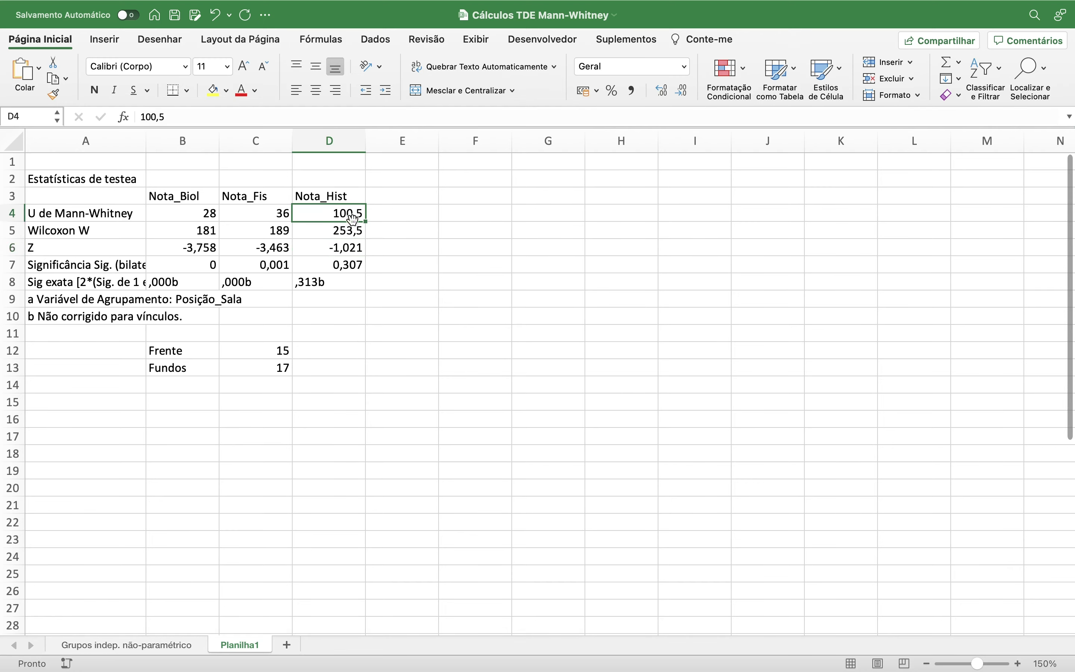
{"action": "left_click", "coordinate": [173, 651]}
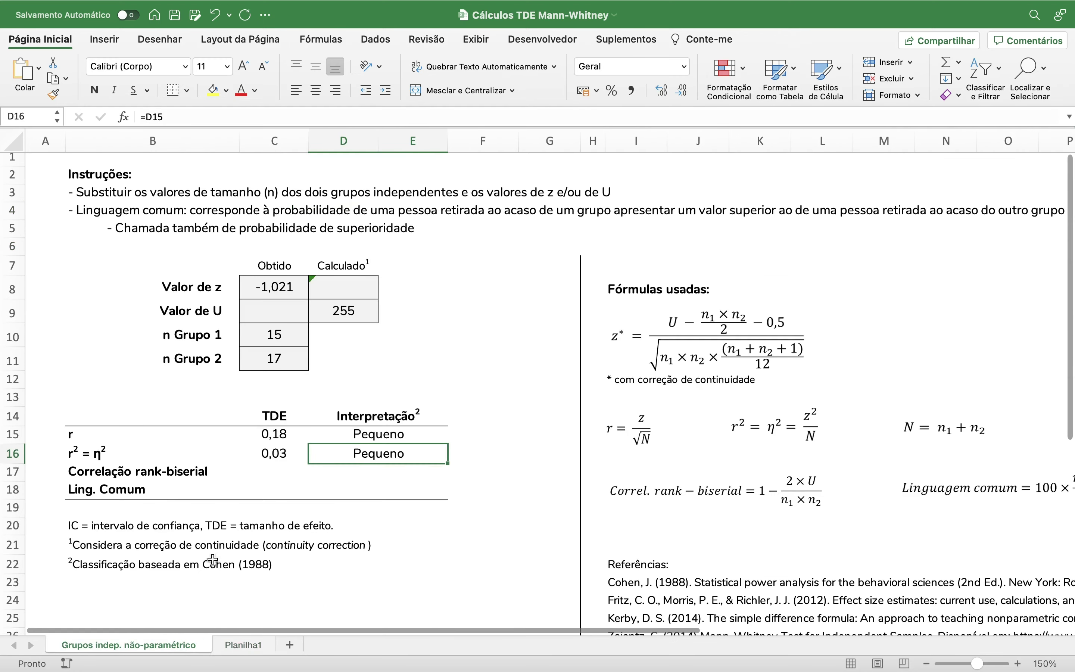
{"action": "double_click", "coordinate": [265, 316]}
{"action": "type", "text": "100,5"}
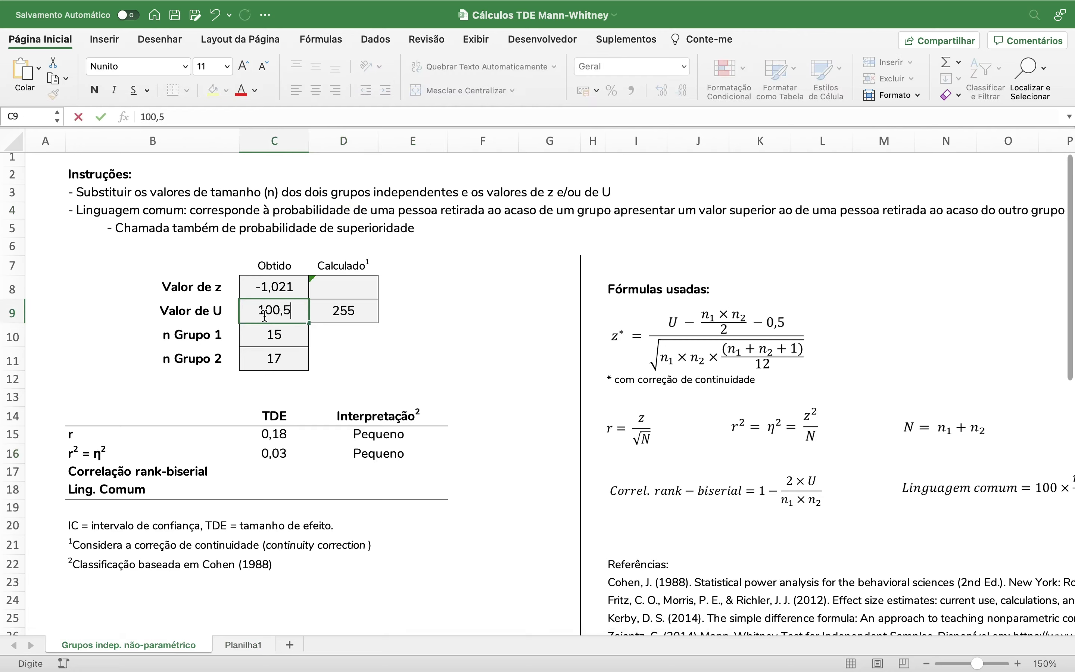
{"action": "key", "text": "Return"}
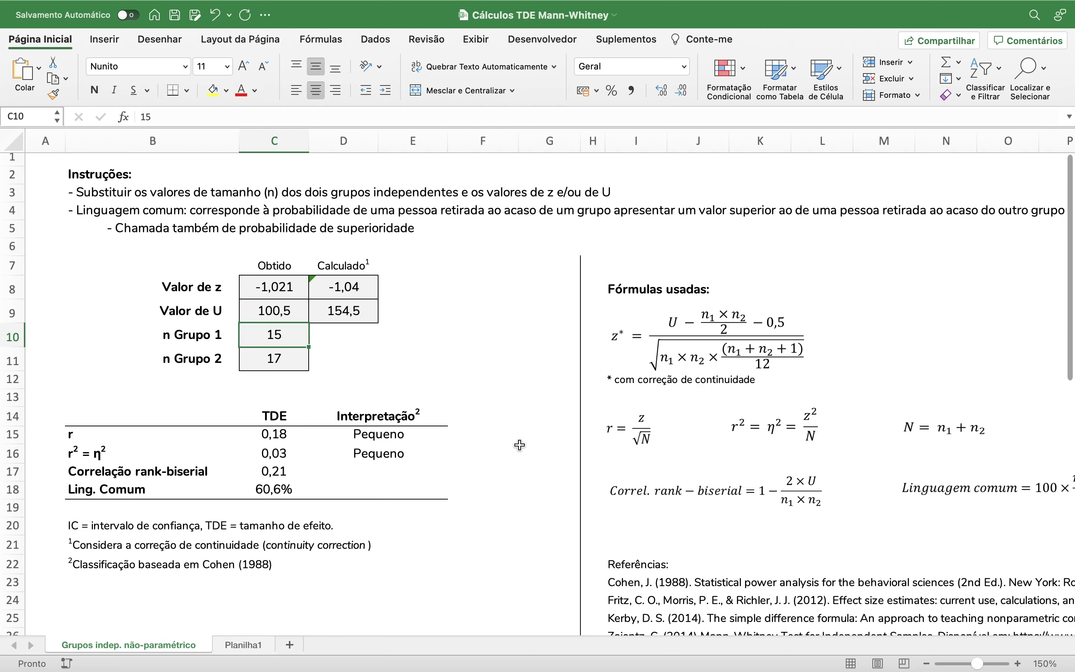
{"action": "left_click", "coordinate": [492, 434]}
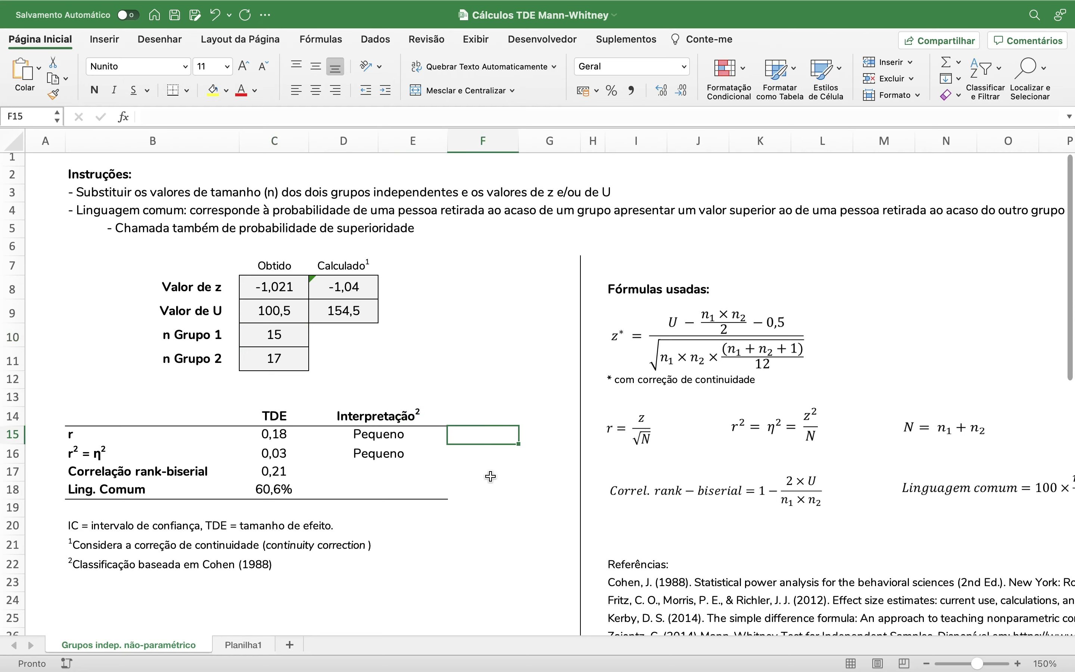
{"action": "left_click", "coordinate": [489, 474]}
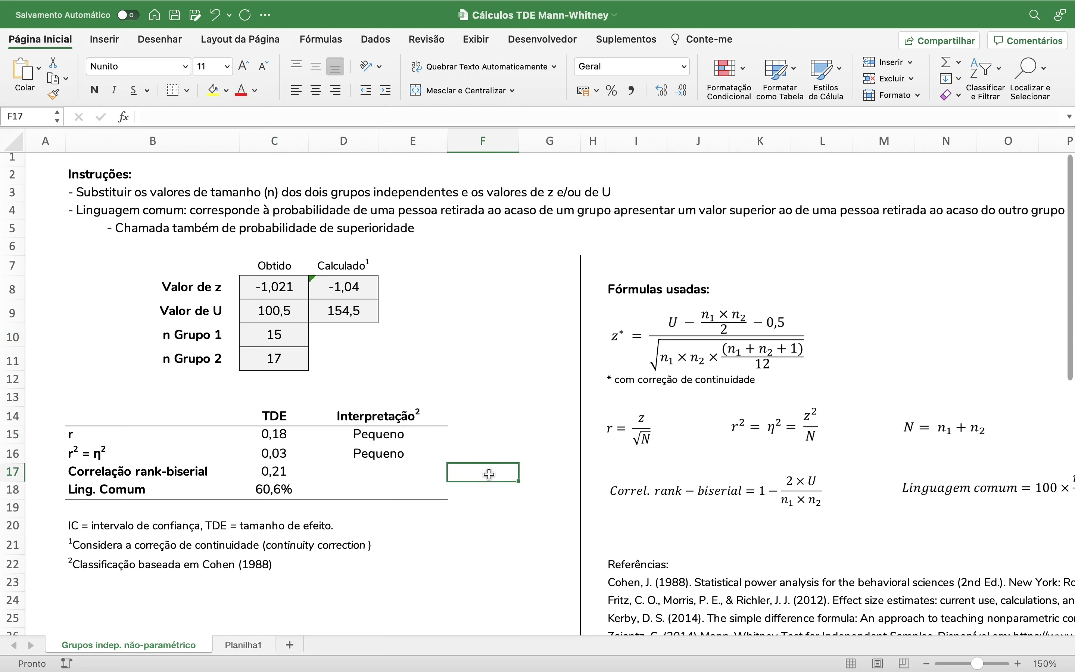
{"action": "left_click", "coordinate": [488, 493]}
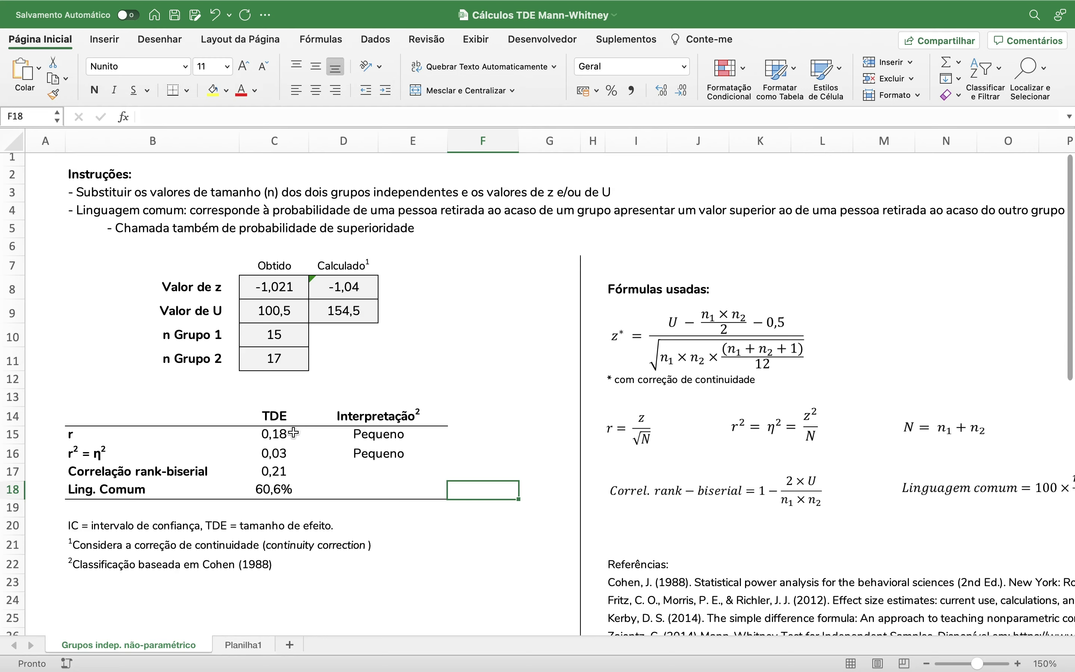
{"action": "left_click_drag", "start_coordinate": [284, 434], "coordinate": [277, 471]}
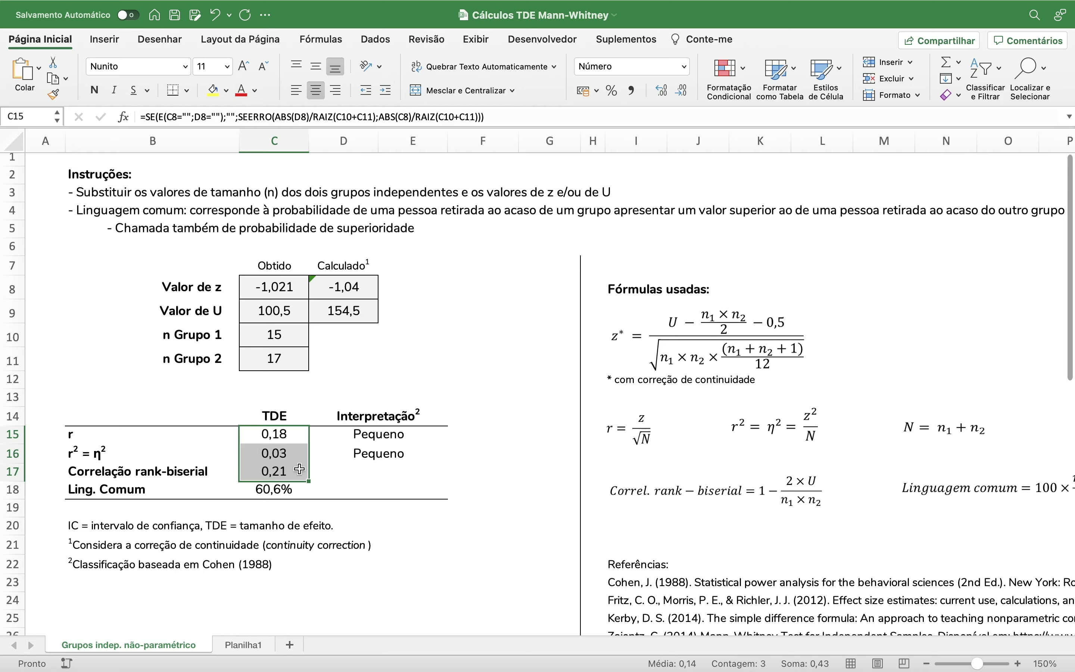
{"action": "left_click", "coordinate": [400, 475]}
{"action": "left_click", "coordinate": [363, 473]}
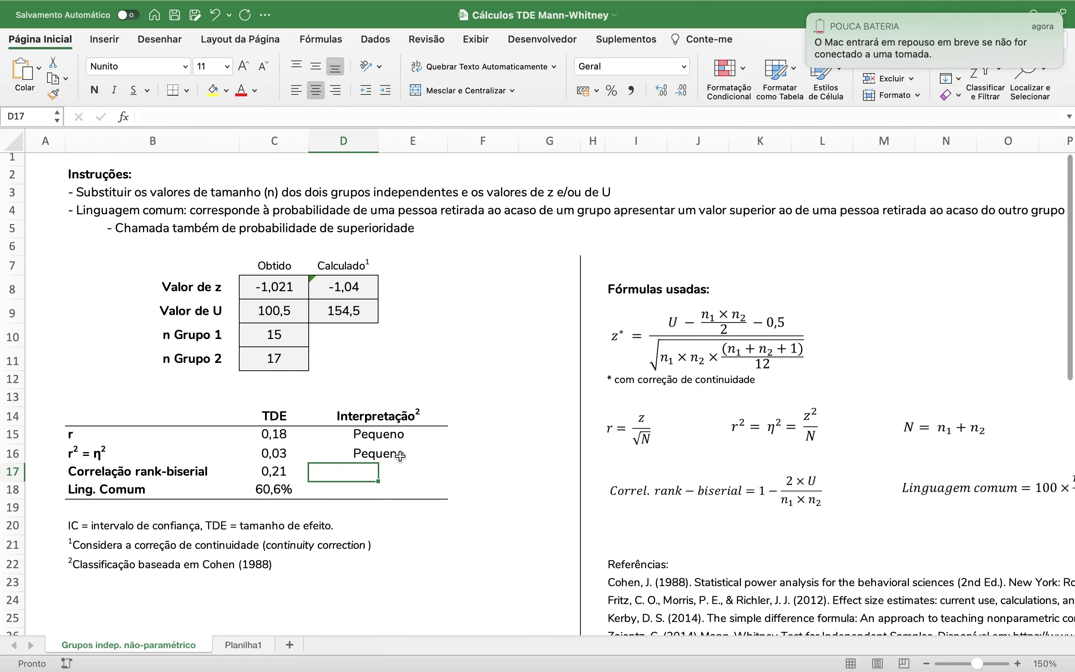
{"action": "left_click_drag", "start_coordinate": [405, 434], "coordinate": [404, 452]}
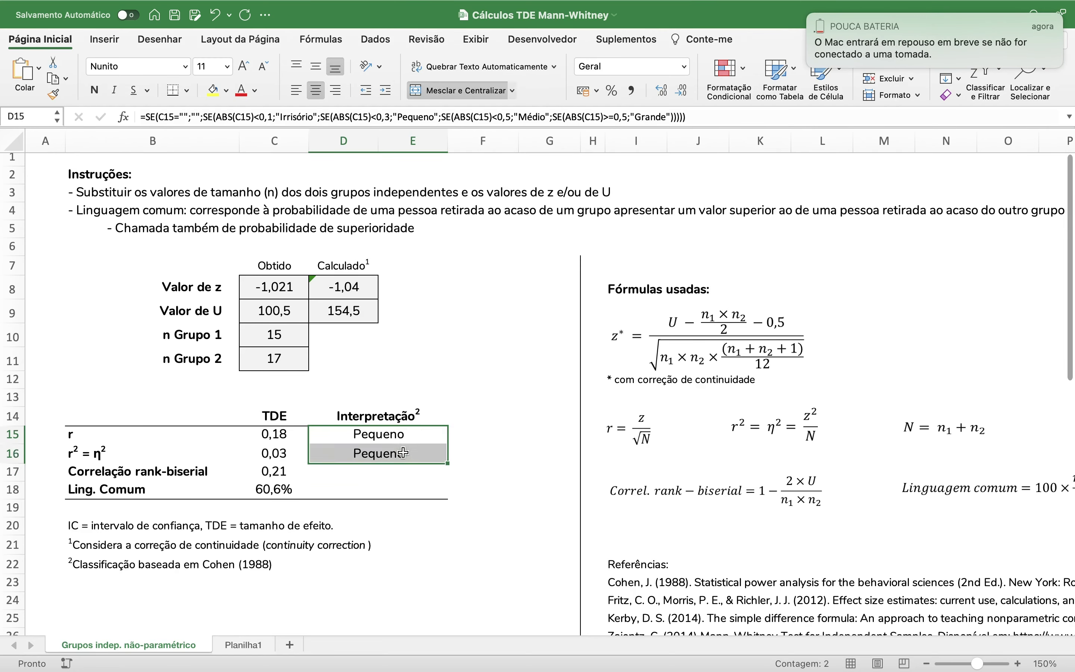
{"action": "left_click", "coordinate": [410, 477]}
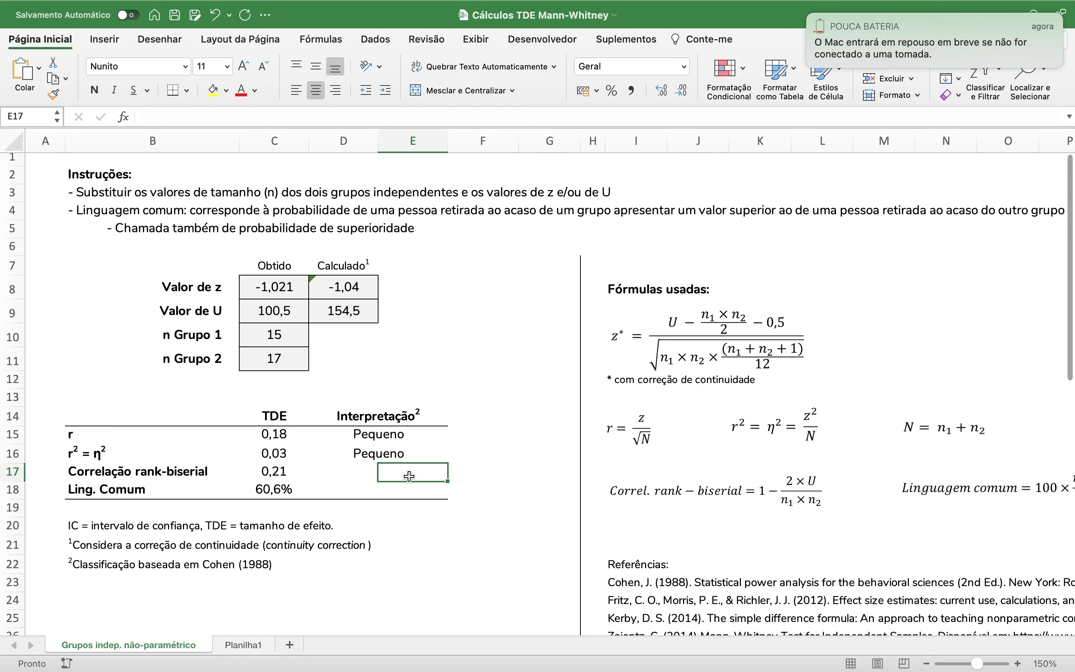
{"action": "left_click", "coordinate": [388, 435]}
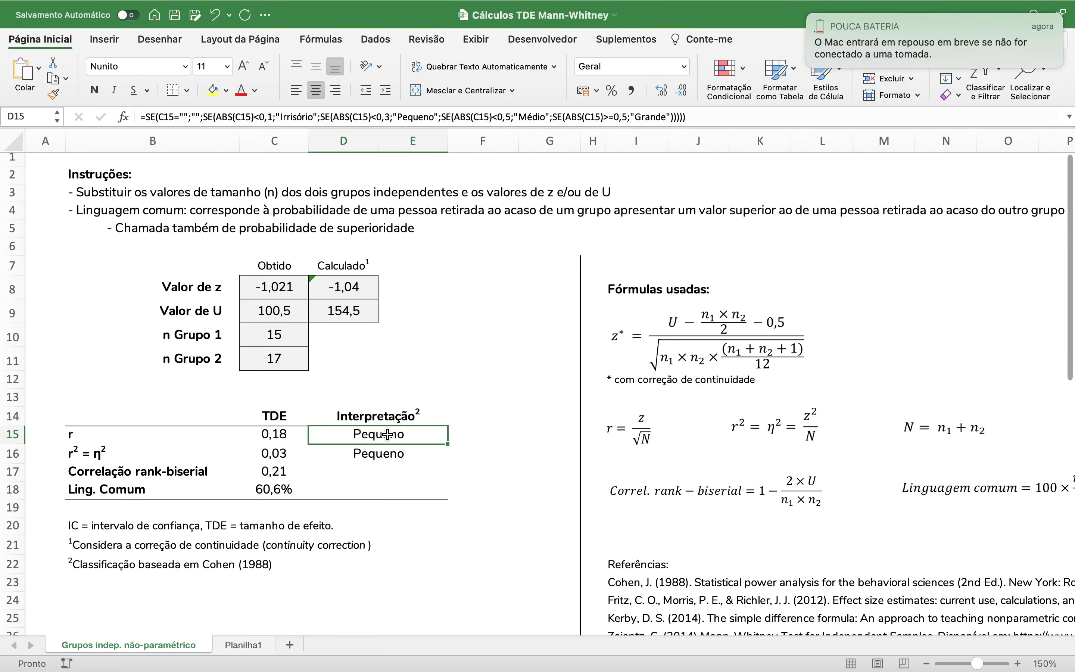